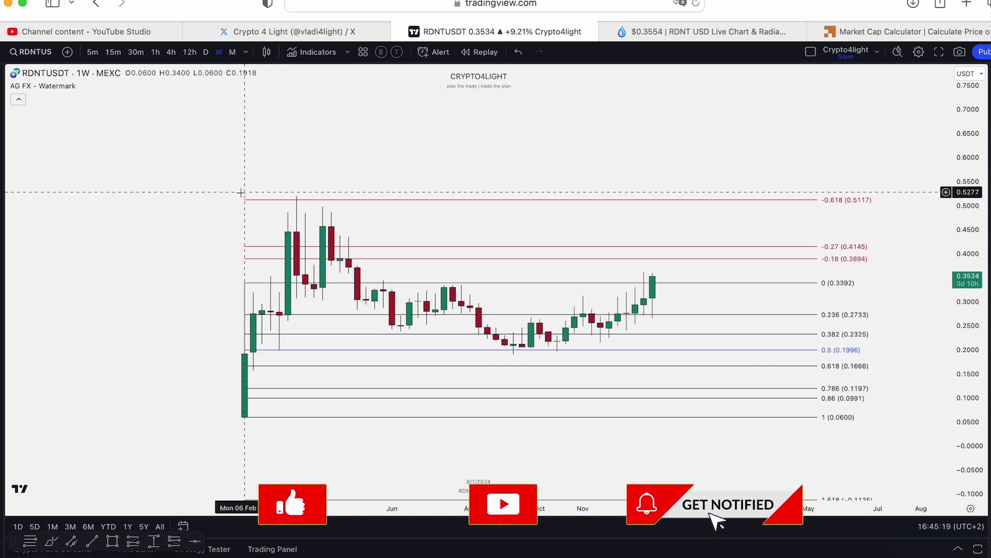
Switch to DropsTab and examine Radiant Capital's market cap, FDV, supply, investors and detailed performance.
{"action": "scroll", "coordinate": [454, 129], "scroll_direction": "down", "scroll_amount": 1}
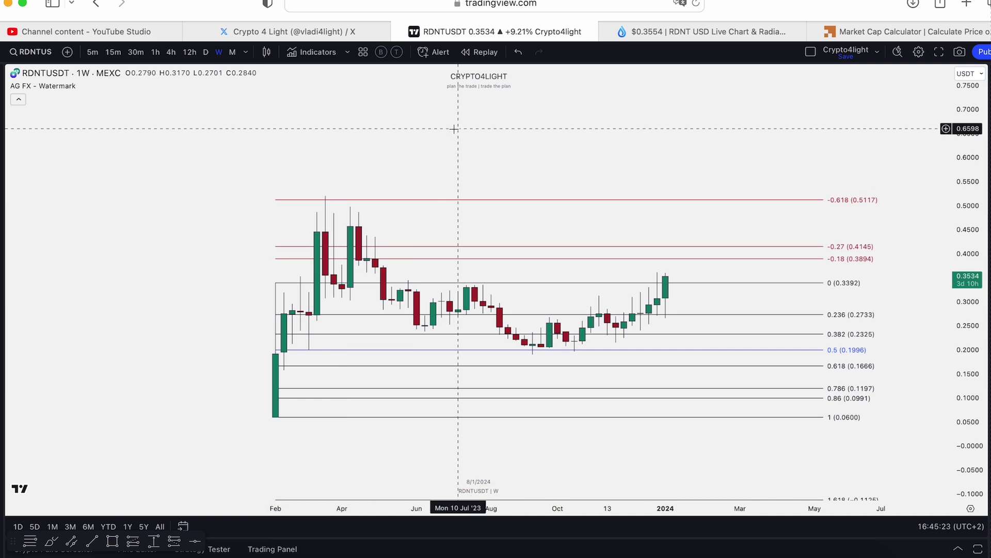
{"action": "scroll", "coordinate": [381, 177], "scroll_direction": "down", "scroll_amount": 1}
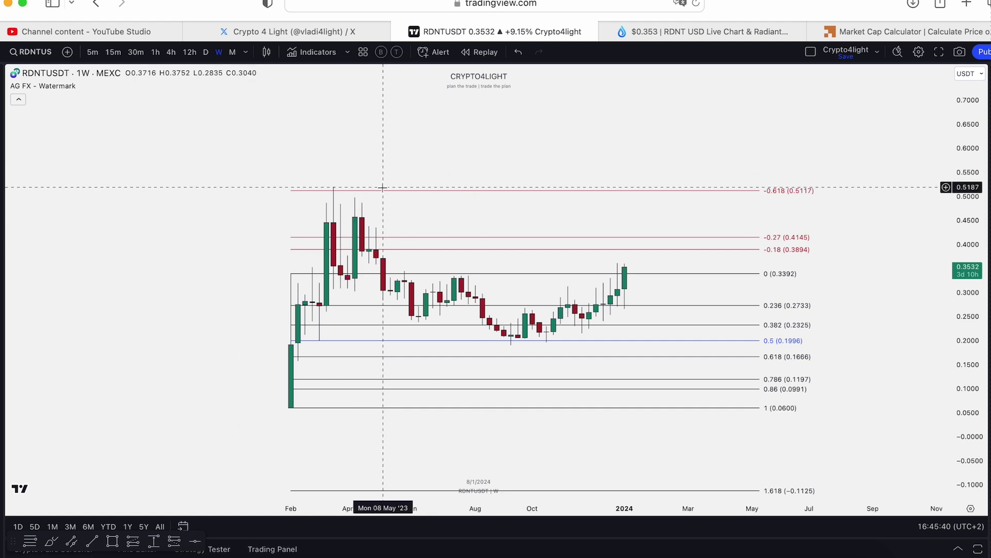
{"action": "left_click", "coordinate": [688, 30]}
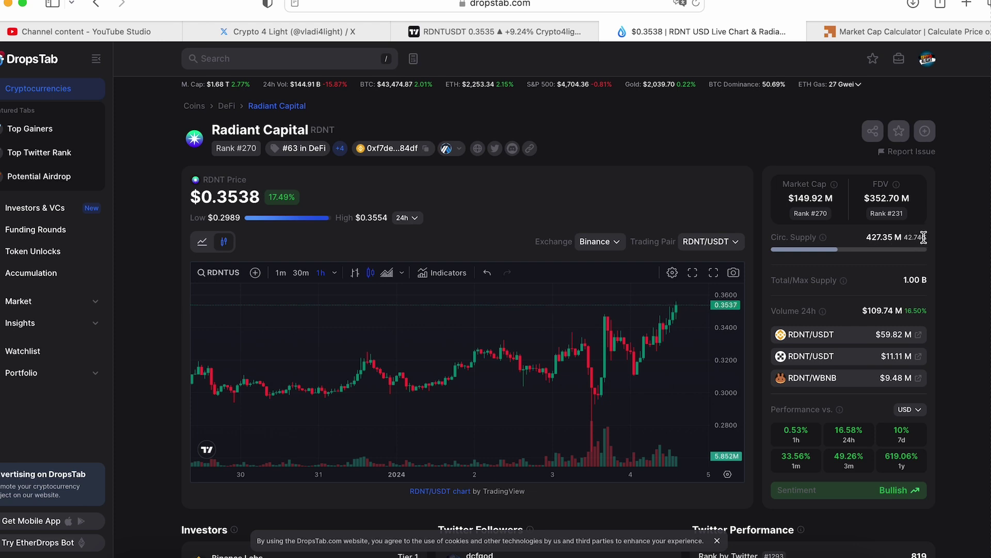
{"action": "scroll", "coordinate": [939, 238], "scroll_direction": "down", "scroll_amount": 5}
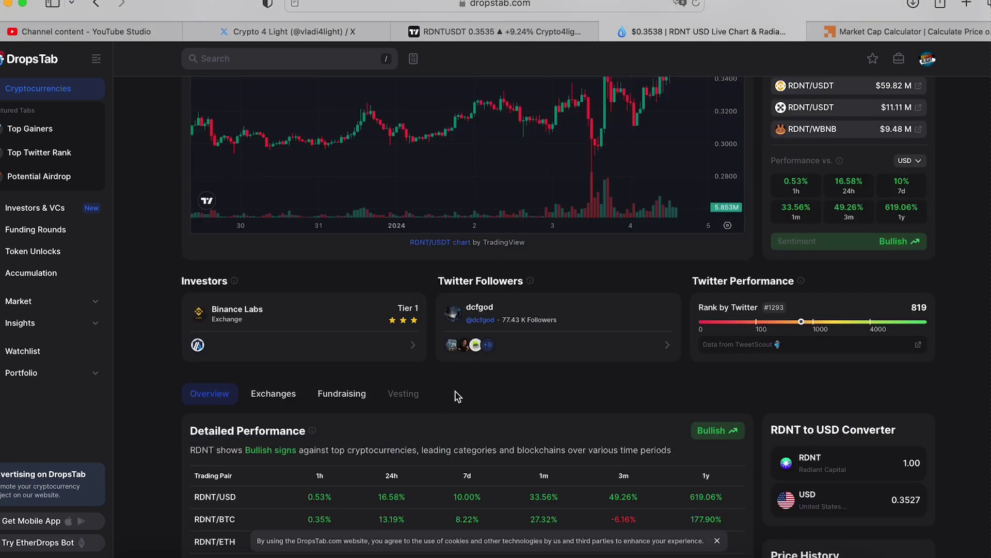
{"action": "scroll", "coordinate": [457, 396], "scroll_direction": "down", "scroll_amount": 10}
{"action": "scroll", "coordinate": [608, 328], "scroll_direction": "up", "scroll_amount": 15}
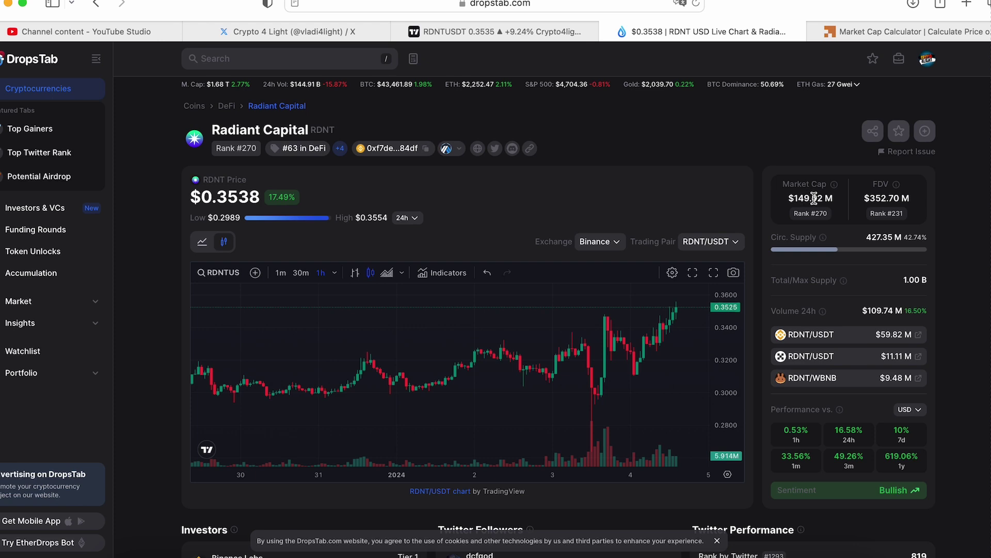
Return to the TradingView RDNTUSDT chart and draw a rectangle between the 0.786 and 0.86 Fibonacci levels, from January to May 2024.
{"action": "left_click", "coordinate": [502, 27]}
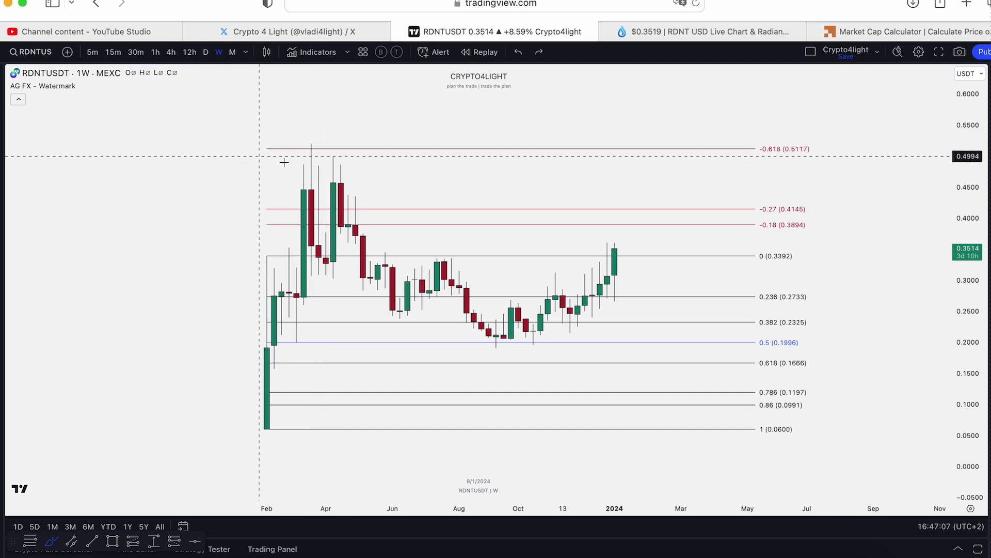
{"action": "scroll", "coordinate": [509, 228], "scroll_direction": "right", "scroll_amount": 5}
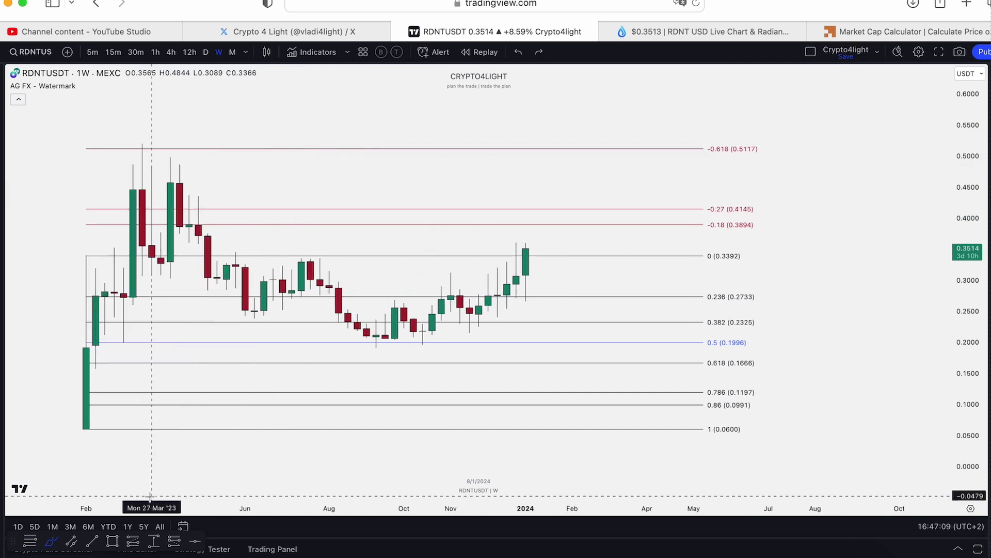
{"action": "left_click", "coordinate": [112, 540]}
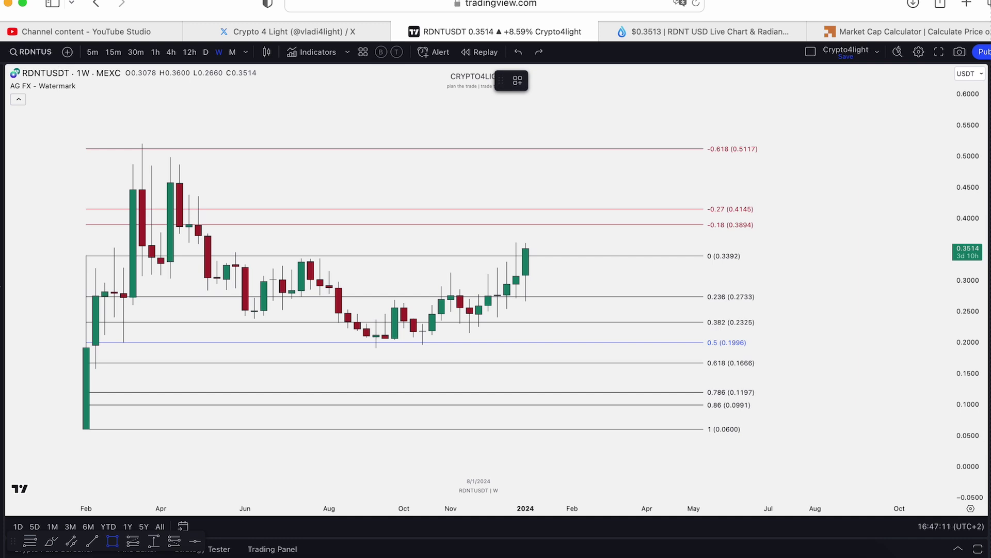
{"action": "left_click_drag", "start_coordinate": [537, 393], "coordinate": [715, 398]}
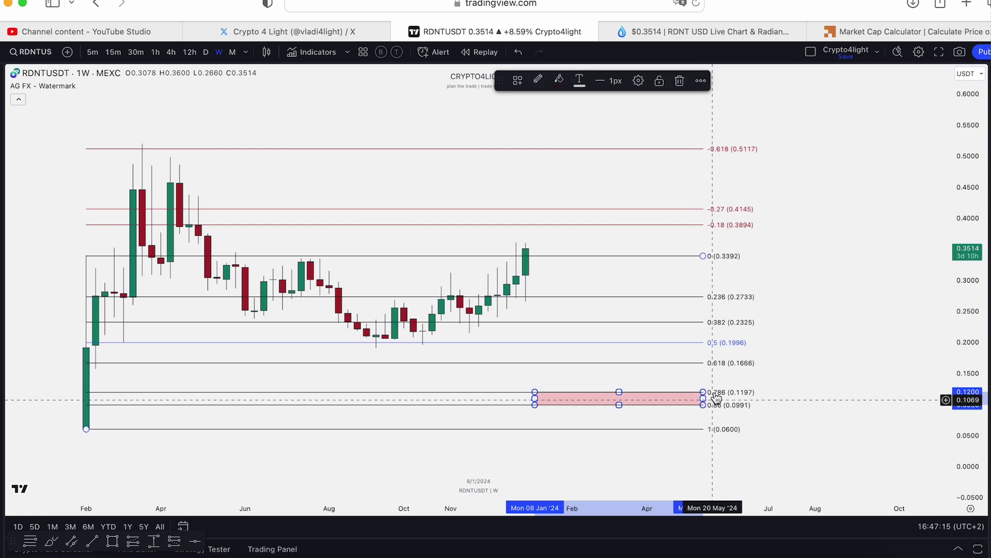
{"action": "left_click", "coordinate": [821, 284]}
{"action": "mouse_move", "coordinate": [703, 400]}
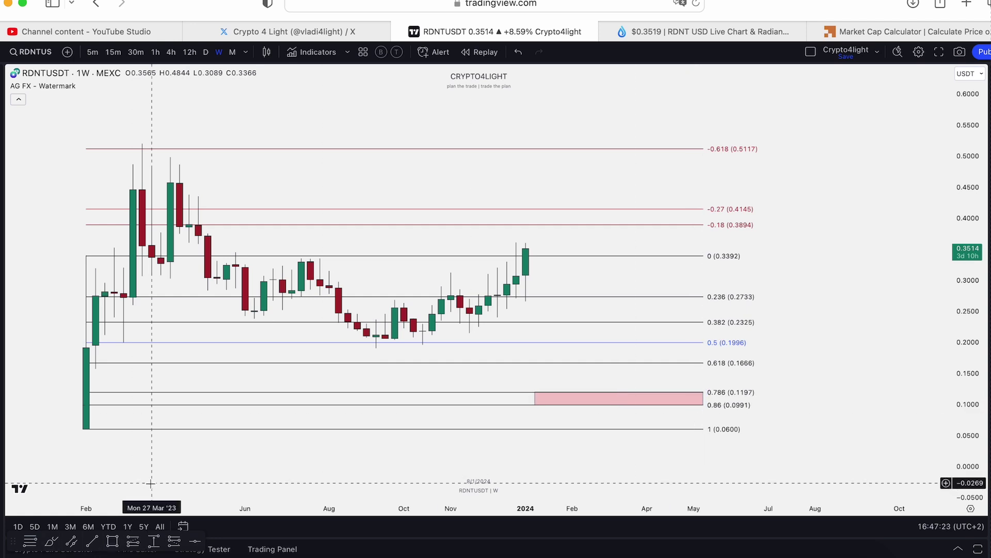
Brush a circle around the September low, underline the 0.5, 0.618 and 0.86 Fibonacci levels, and undo the brush marks.
{"action": "scroll", "coordinate": [586, 367], "scroll_direction": "down", "scroll_amount": 2}
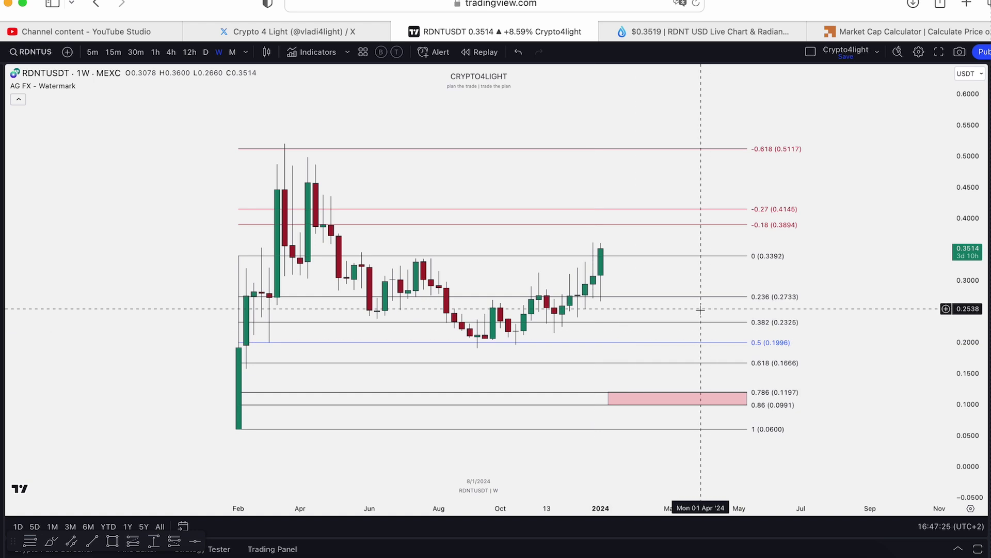
{"action": "left_click", "coordinate": [51, 541]}
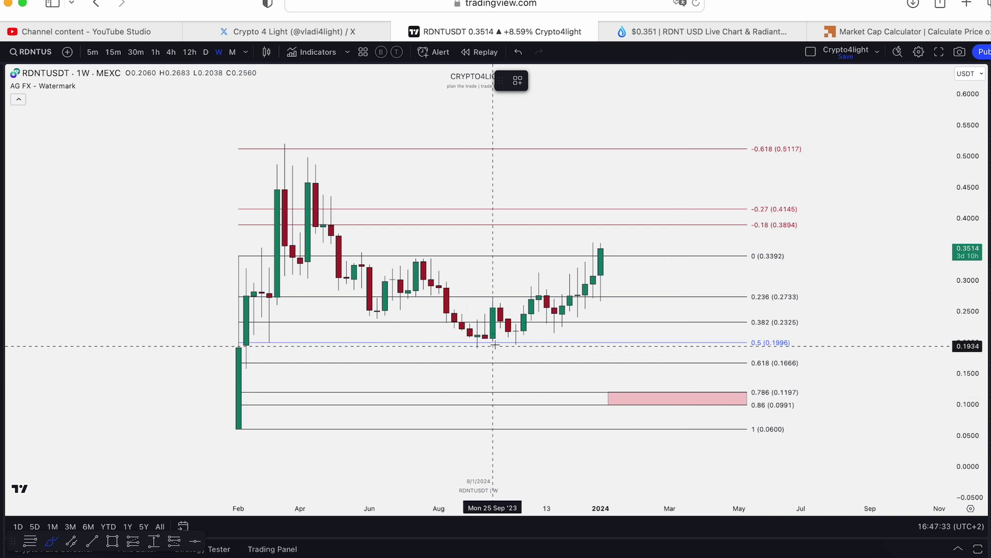
{"action": "left_click_drag", "start_coordinate": [495, 345], "coordinate": [485, 341]}
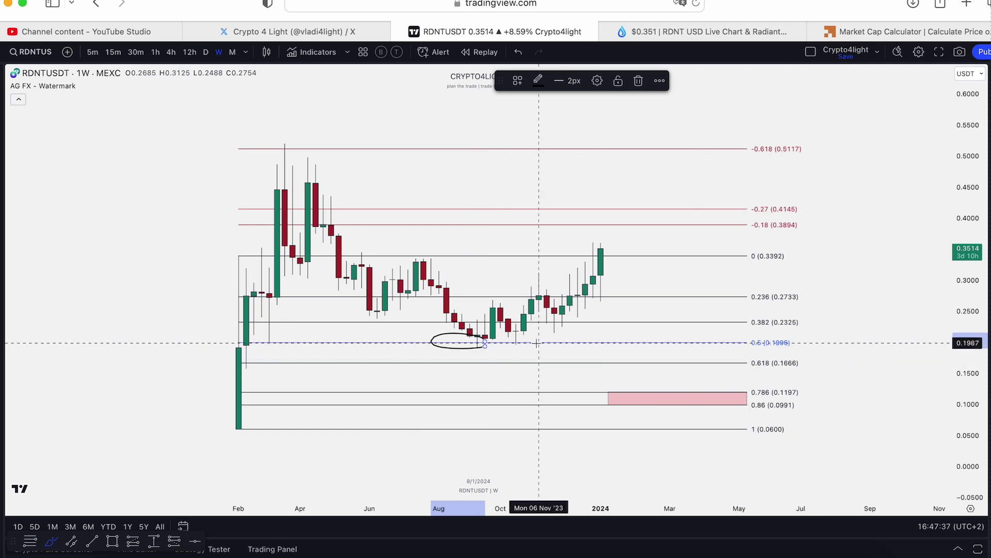
{"action": "left_click_drag", "start_coordinate": [711, 343], "coordinate": [793, 338]}
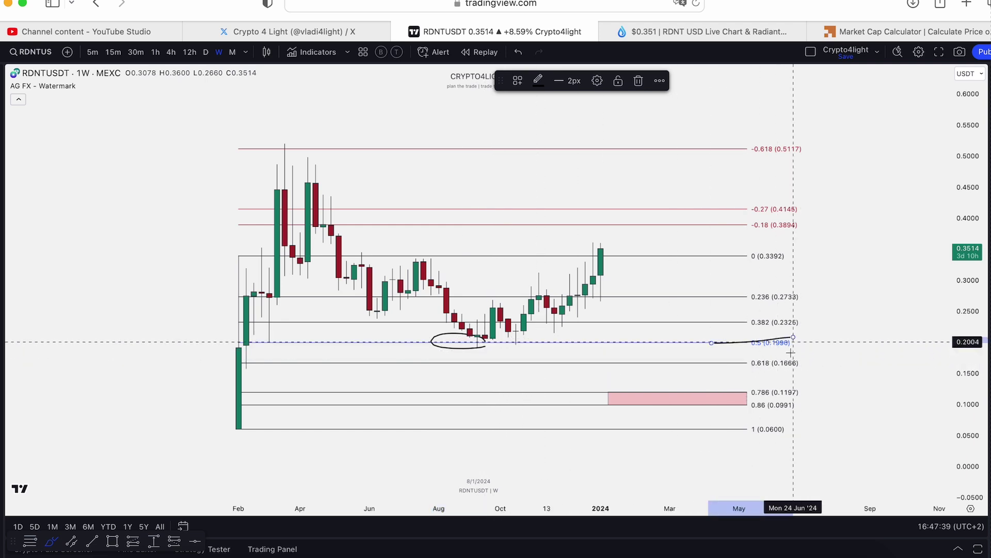
{"action": "left_click_drag", "start_coordinate": [712, 363], "coordinate": [808, 361]}
{"action": "left_click_drag", "start_coordinate": [707, 403], "coordinate": [785, 404]}
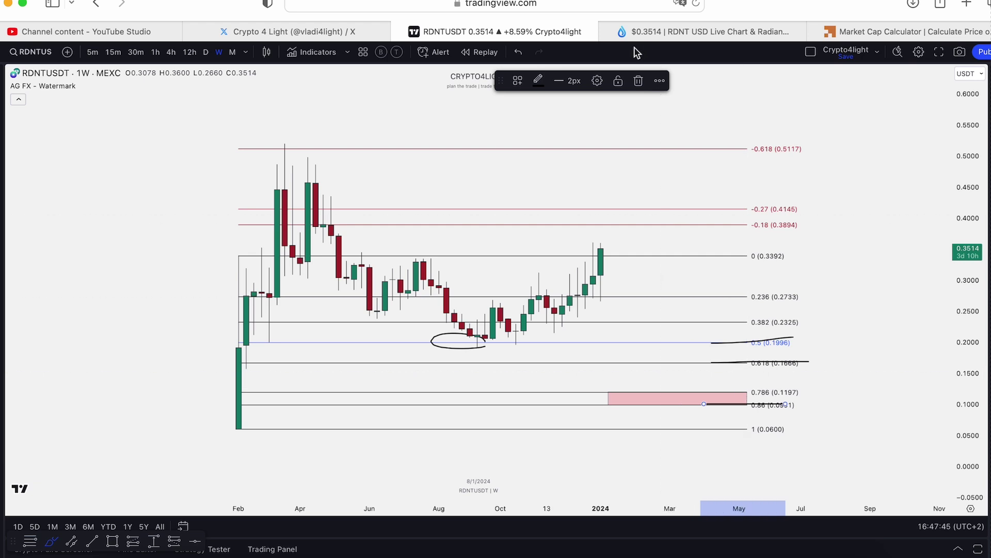
{"action": "left_click", "coordinate": [526, 56]}
{"action": "left_click", "coordinate": [526, 55]}
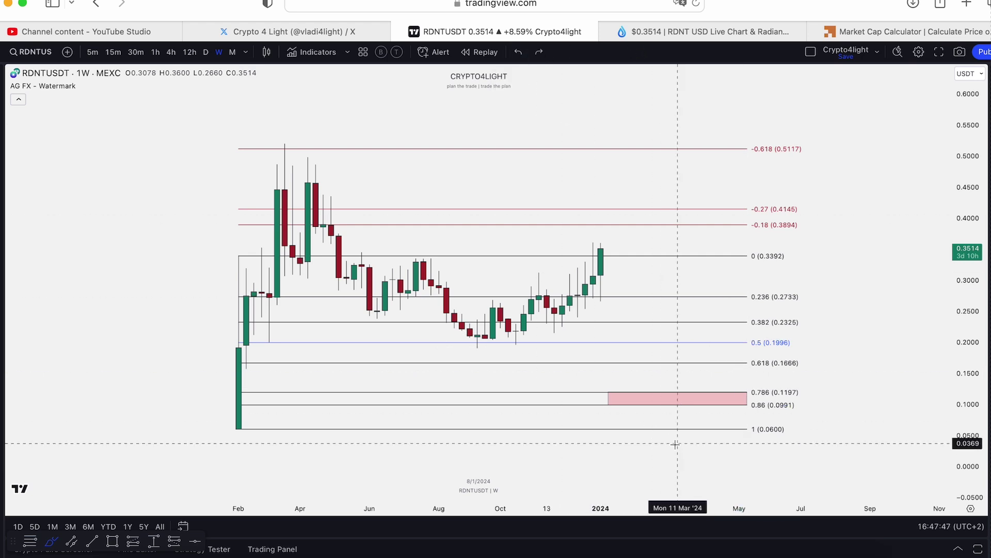
Brush an arc under the February launch candle and a projected price path with diagonals, undoing these freehand strokes.
{"action": "left_click_drag", "start_coordinate": [269, 422], "coordinate": [223, 419]}
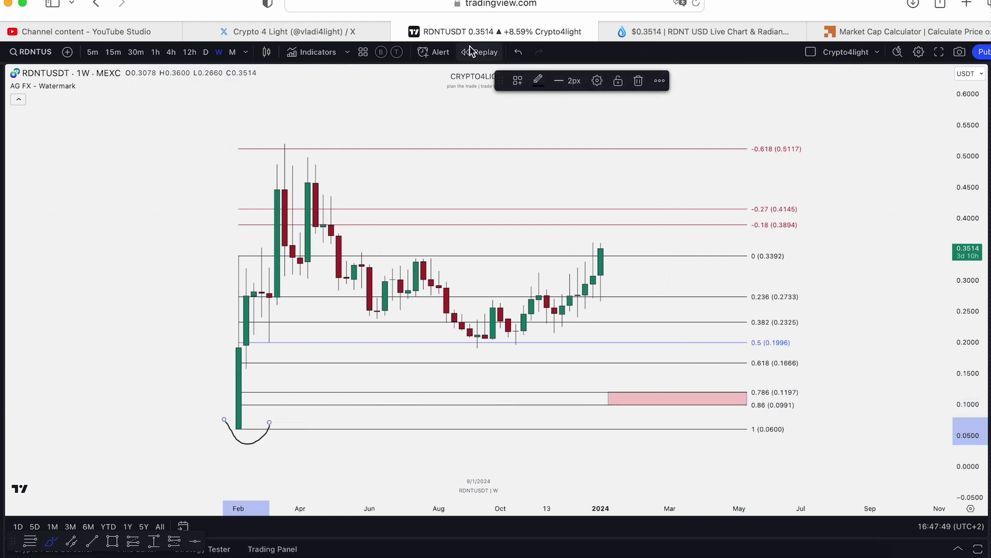
{"action": "left_click", "coordinate": [519, 52]}
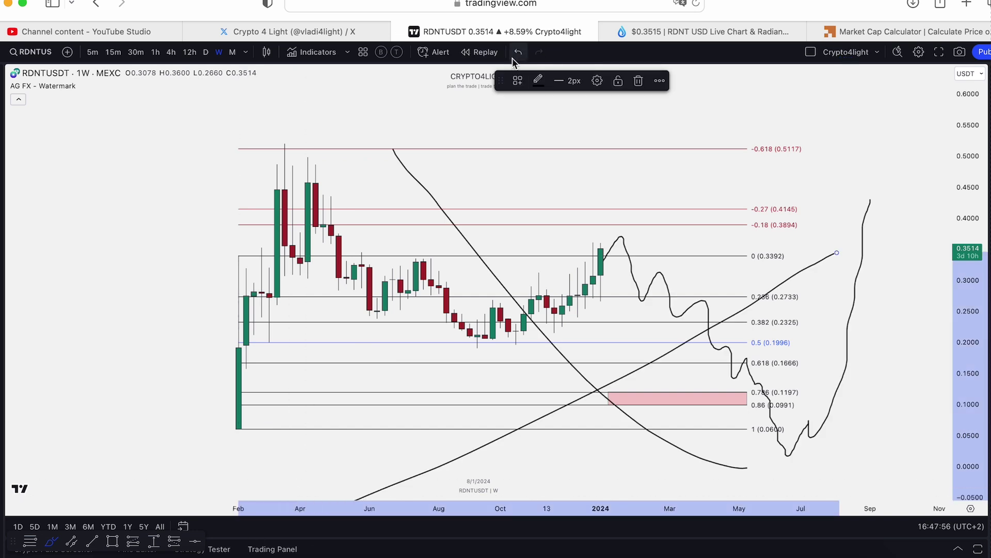
{"action": "left_click", "coordinate": [512, 58]}
{"action": "left_click", "coordinate": [512, 56]}
{"action": "left_click", "coordinate": [513, 55]}
Draw a rectangle over the initial rally, from the 0.06 launch low in February 2023 to the all-time high.
{"action": "scroll", "coordinate": [522, 104], "scroll_direction": "down", "scroll_amount": 1}
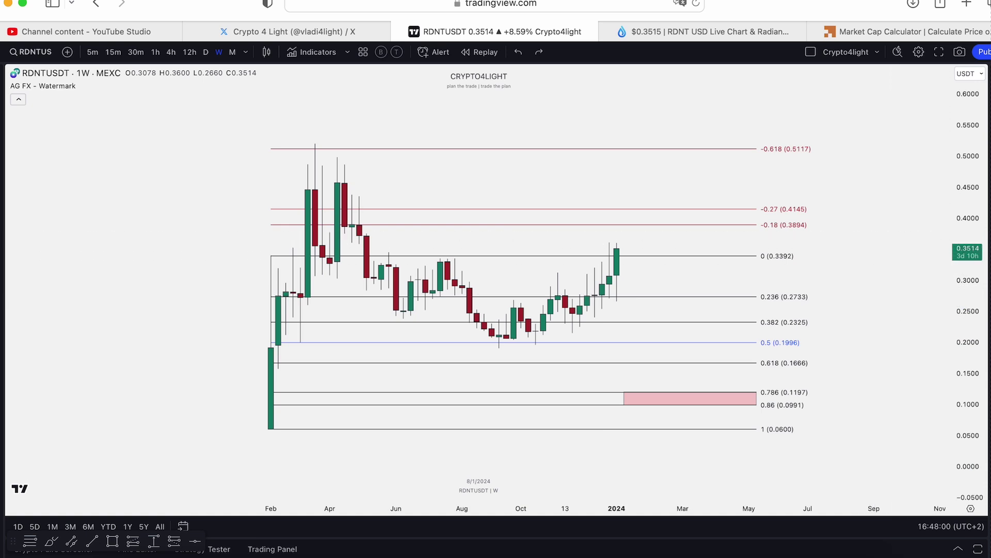
{"action": "left_click_drag", "start_coordinate": [980, 231], "coordinate": [971, 310]}
{"action": "left_click_drag", "start_coordinate": [932, 267], "coordinate": [759, 304]}
{"action": "scroll", "coordinate": [767, 302], "scroll_direction": "down", "scroll_amount": 2}
{"action": "left_click_drag", "start_coordinate": [831, 283], "coordinate": [800, 272]}
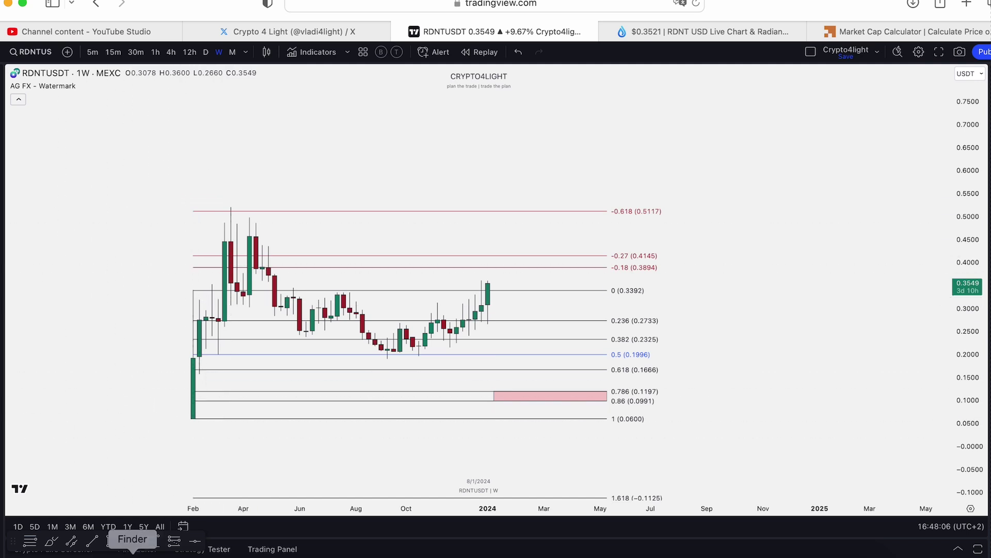
{"action": "left_click", "coordinate": [113, 541]}
{"action": "mouse_move", "coordinate": [193, 417]}
{"action": "left_mouse_down"}
{"action": "mouse_move", "coordinate": [206, 206]}
{"action": "mouse_move", "coordinate": [223, 197]}
{"action": "mouse_move", "coordinate": [231, 204]}
{"action": "left_mouse_up"}
{"action": "left_click", "coordinate": [349, 193]}
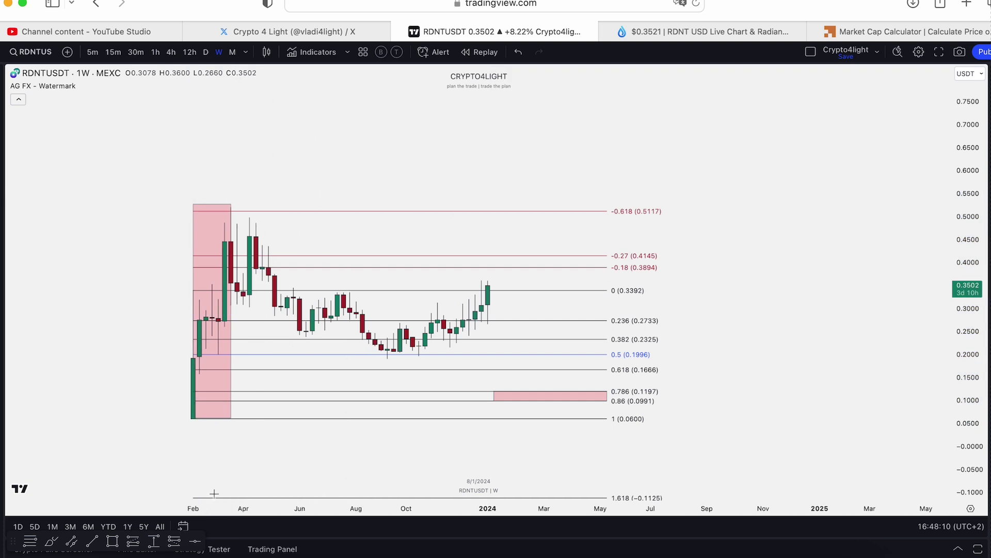
Draw a second rectangle from the all-time high to about February 2025, reaching down to about the 0.86 Fibonacci level.
{"action": "left_click", "coordinate": [113, 542]}
{"action": "left_click_drag", "start_coordinate": [231, 204], "coordinate": [851, 402]}
{"action": "left_click", "coordinate": [645, 179]}
Measure the price range from about 0.1221, near the 0.786 level, up to about 0.7336 in August 2024.
{"action": "scroll", "coordinate": [641, 179], "scroll_direction": "down", "scroll_amount": 3}
{"action": "left_click_drag", "start_coordinate": [729, 134], "coordinate": [608, 136]}
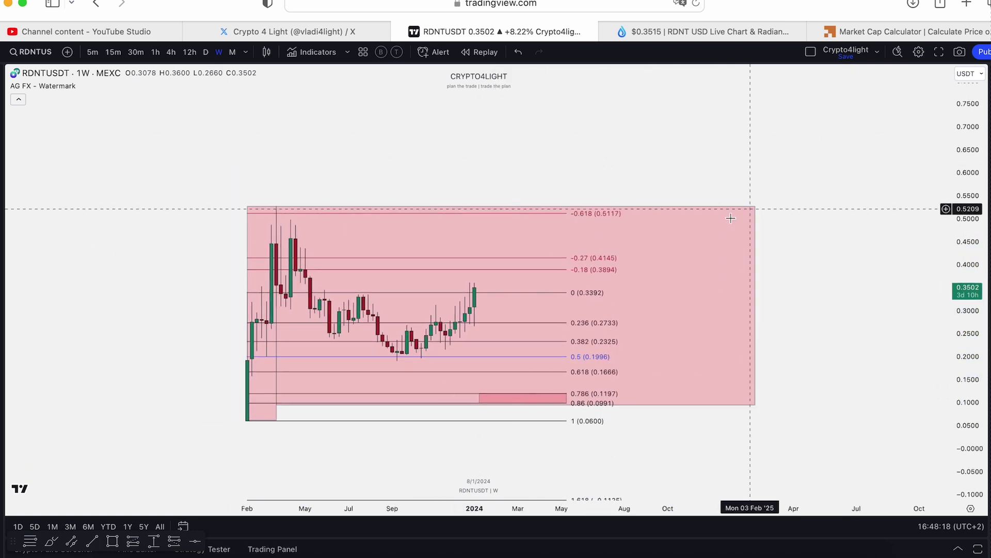
{"action": "left_click_drag", "start_coordinate": [659, 156], "coordinate": [663, 171]}
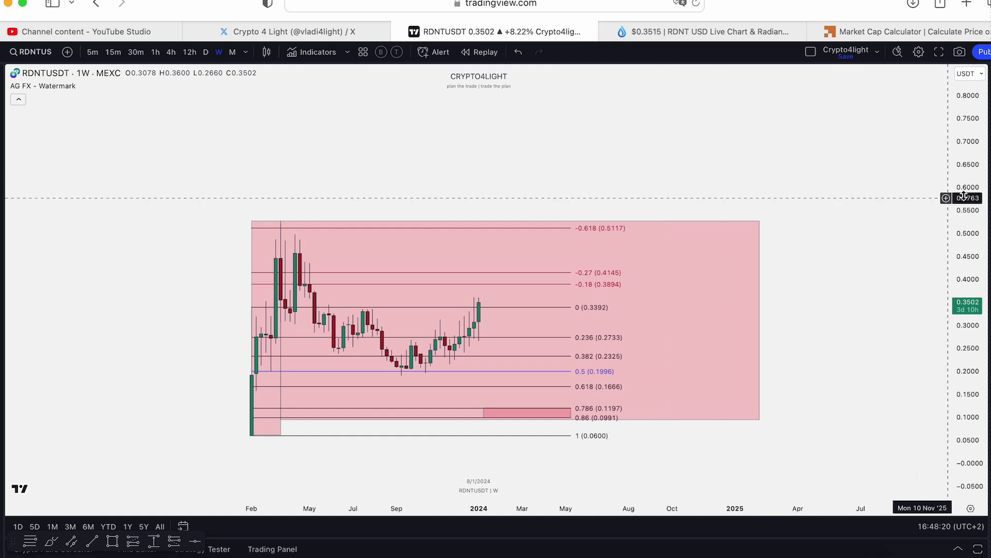
{"action": "left_click_drag", "start_coordinate": [967, 197], "coordinate": [970, 296]}
{"action": "left_click_drag", "start_coordinate": [880, 191], "coordinate": [877, 242]}
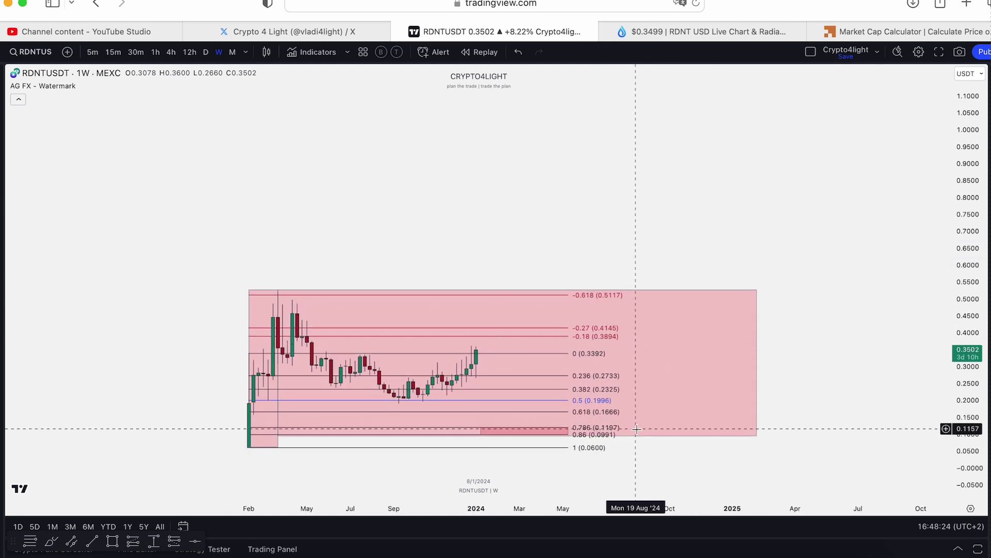
{"action": "left_click", "coordinate": [149, 542]}
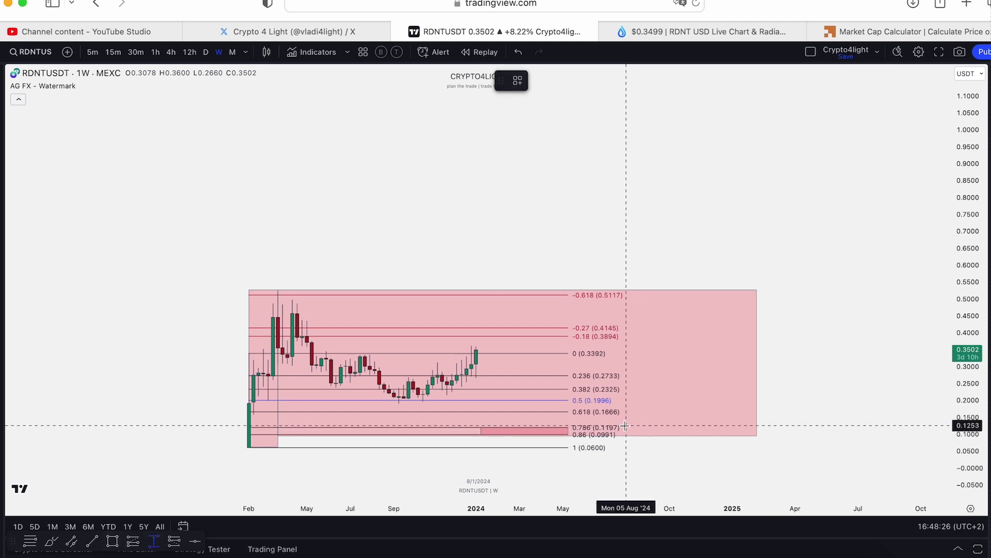
{"action": "left_click", "coordinate": [625, 427]}
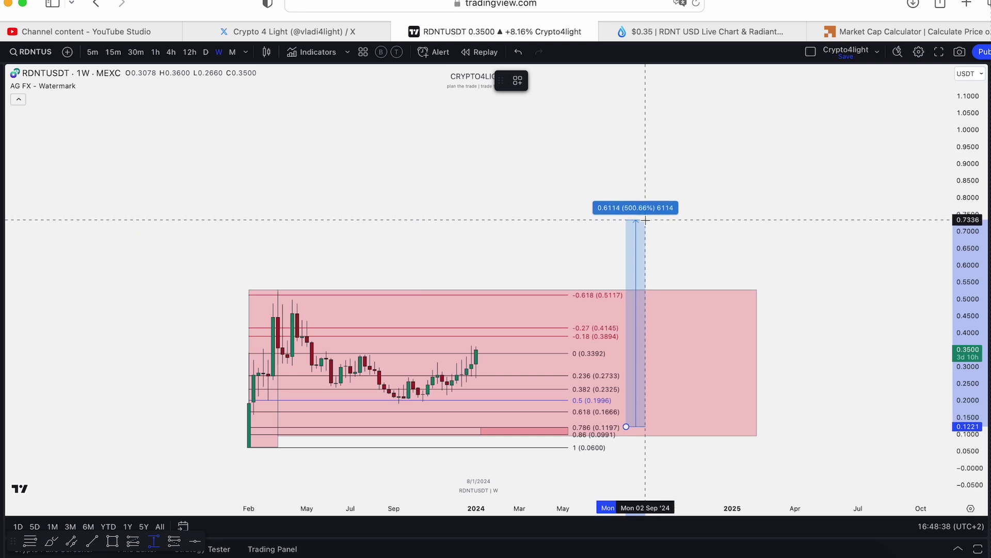
{"action": "left_click", "coordinate": [645, 220]}
Delete the two large rectangles covering the initial rally and the following consolidation.
{"action": "scroll", "coordinate": [682, 259], "scroll_direction": "down", "scroll_amount": 1}
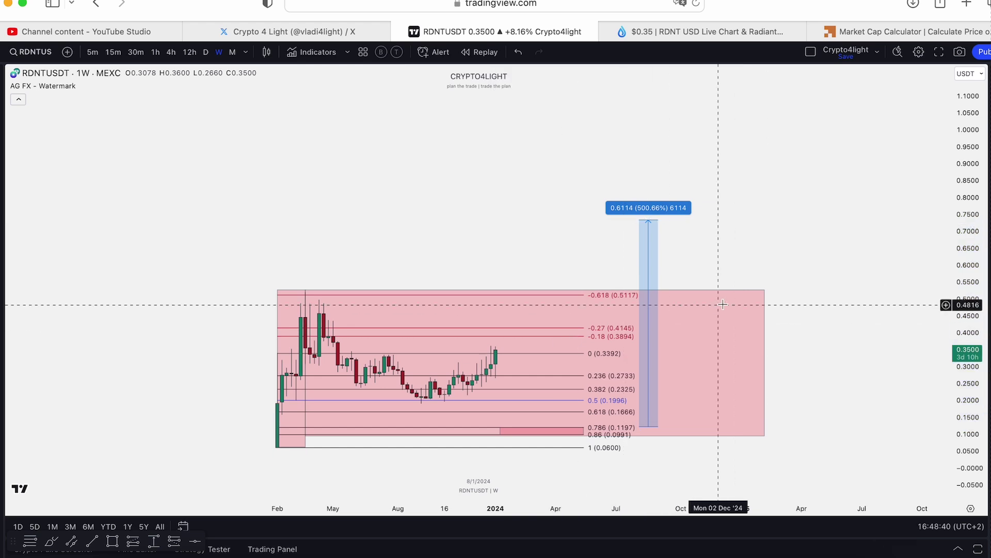
{"action": "left_click", "coordinate": [751, 292]}
{"action": "left_click_drag", "start_coordinate": [751, 290], "coordinate": [301, 288]}
{"action": "key", "text": "BackSpace"}
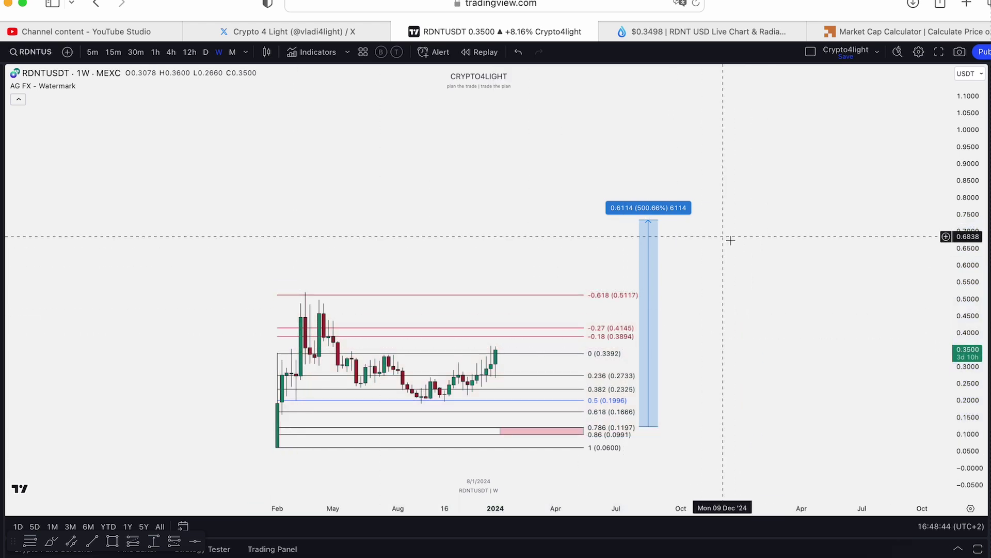
Brush a horizontal line along the all-time high at about 0.52, and undo it.
{"action": "left_click_drag", "start_coordinate": [750, 293], "coordinate": [758, 280]}
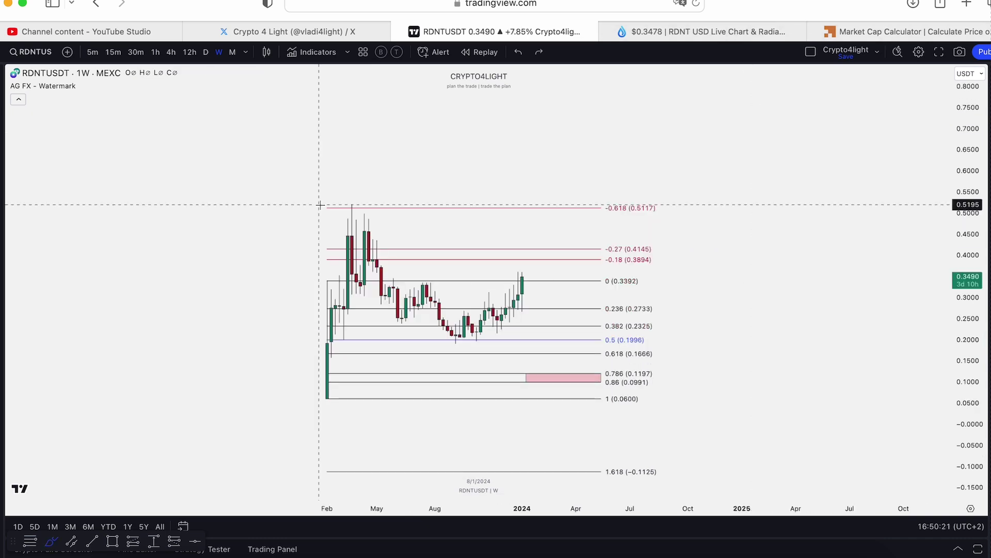
{"action": "left_click_drag", "start_coordinate": [320, 204], "coordinate": [576, 202]}
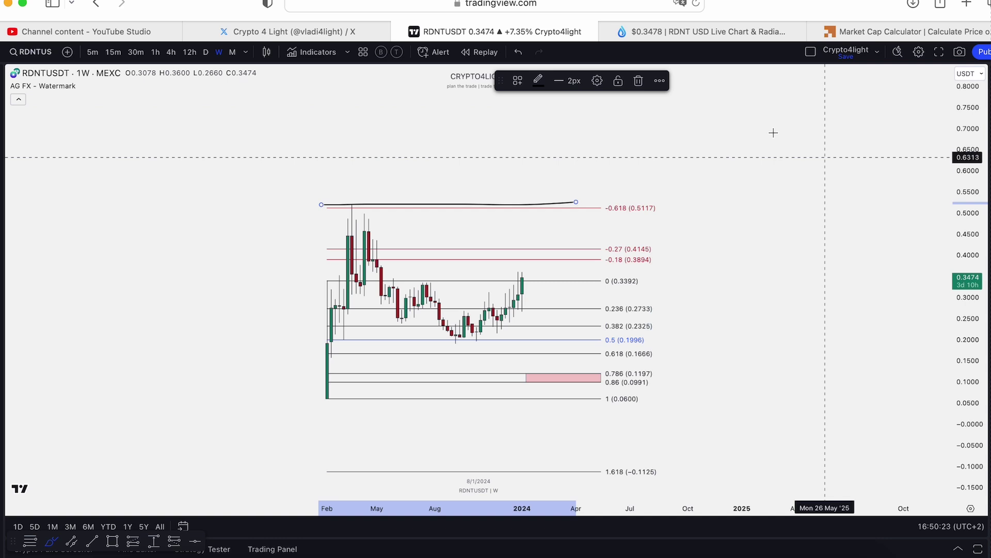
{"action": "left_click", "coordinate": [519, 51]}
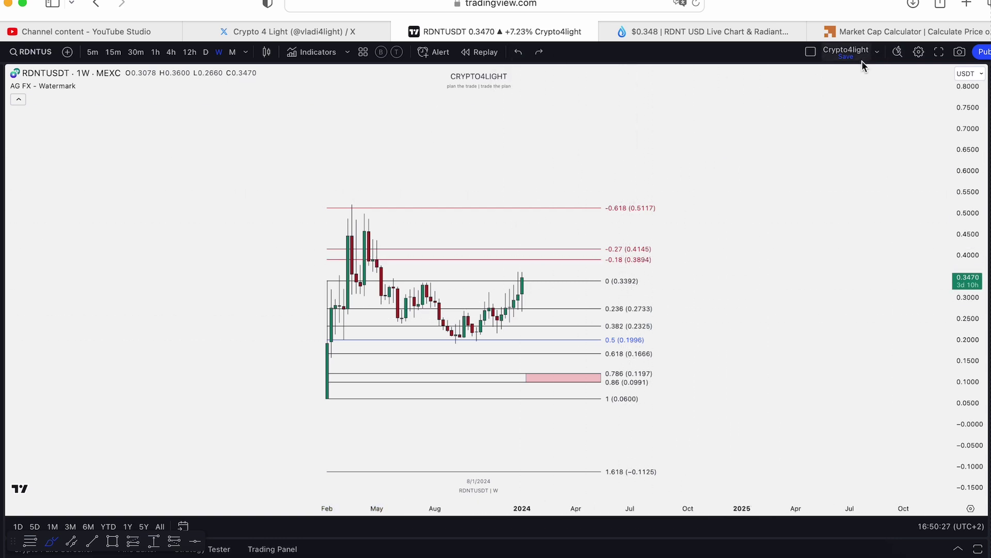
Switch to the AMBCrypto market cap calculator, calculate the market cap at token prices of $5 and $10, and return to the TradingView chart.
{"action": "left_click", "coordinate": [871, 35]}
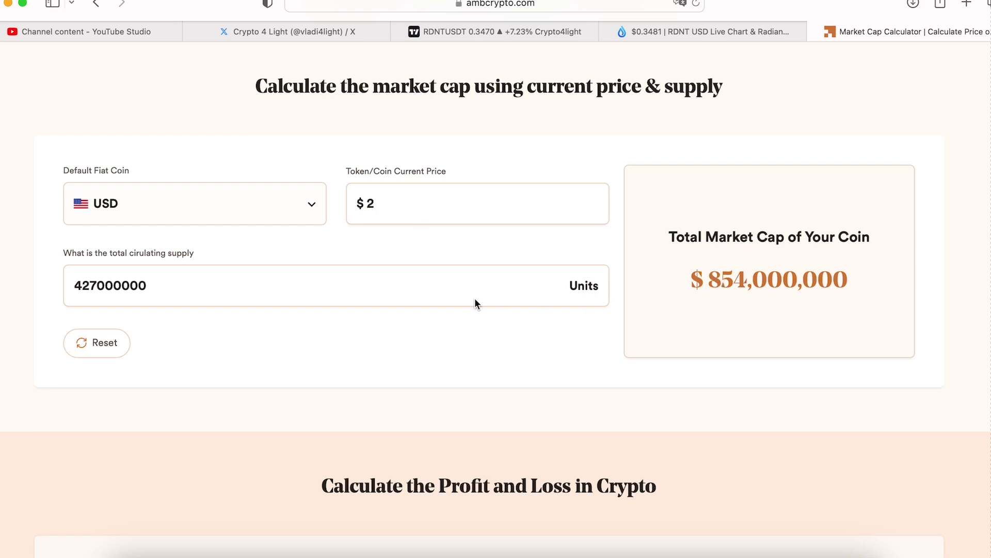
{"action": "key", "text": "BackSpace"}
{"action": "type", "text": "5"}
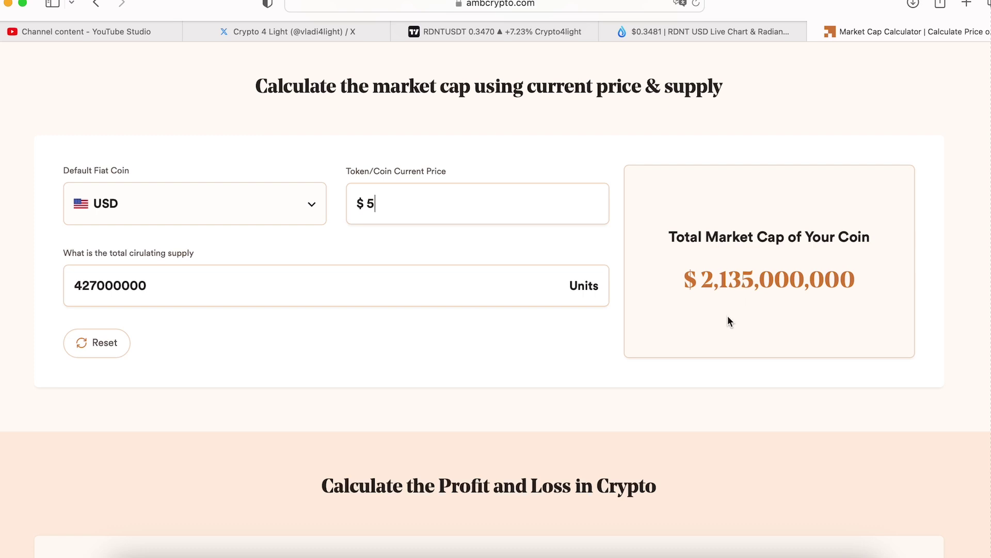
{"action": "key", "text": "BackSpace"}
{"action": "type", "text": "10"}
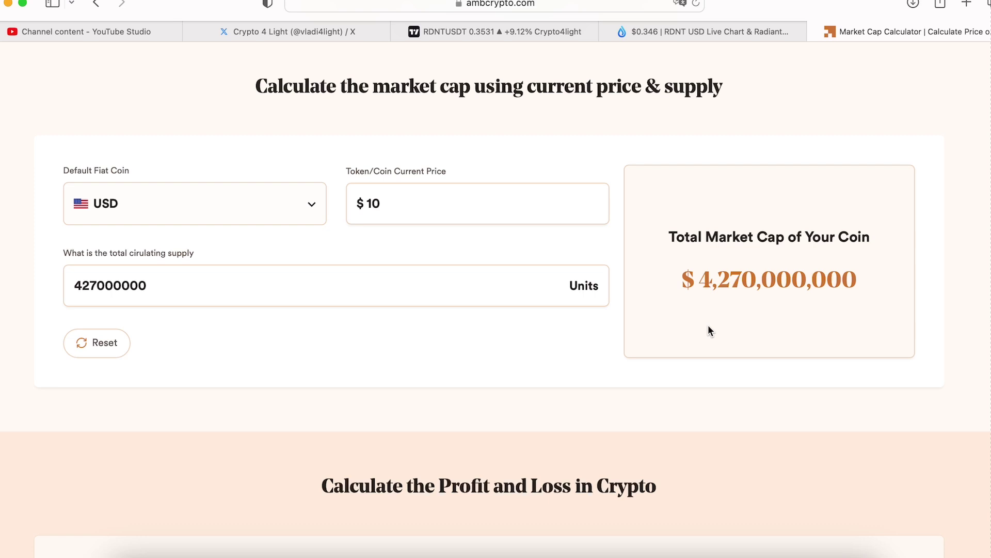
{"action": "left_click", "coordinate": [479, 32]}
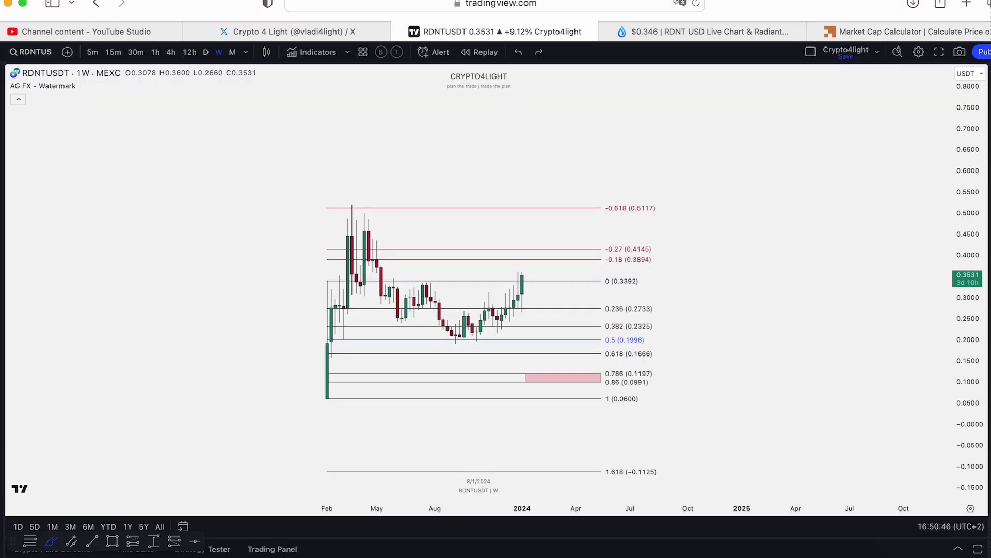
Measure the price range from the initial low at about 0.0658 up to about 0.5644 in January 2024.
{"action": "left_click", "coordinate": [154, 541]}
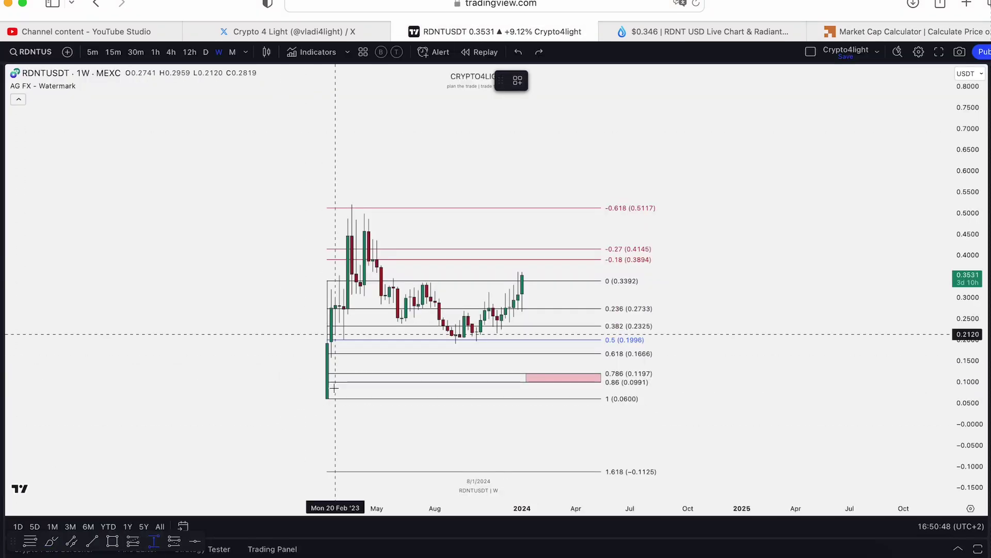
{"action": "left_click", "coordinate": [318, 396]}
{"action": "left_click", "coordinate": [525, 186]}
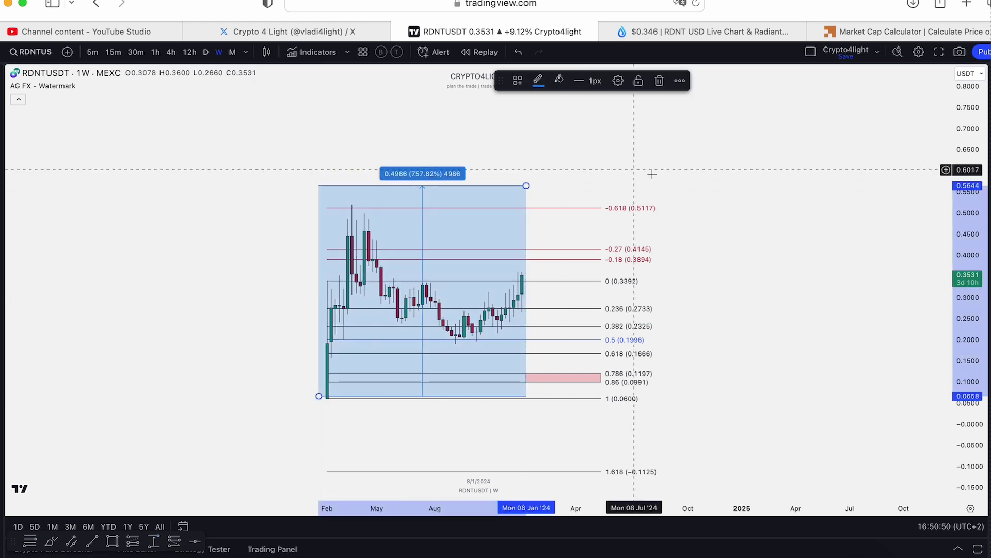
Extend the top of the price range measurement to about 1.25.
{"action": "scroll", "coordinate": [800, 227], "scroll_direction": "down", "scroll_amount": 5}
{"action": "left_click_drag", "start_coordinate": [976, 199], "coordinate": [976, 393]}
{"action": "left_click_drag", "start_coordinate": [782, 243], "coordinate": [671, 361]}
{"action": "left_click_drag", "start_coordinate": [462, 364], "coordinate": [534, 124]}
{"action": "left_click_drag", "start_coordinate": [730, 169], "coordinate": [673, 283]}
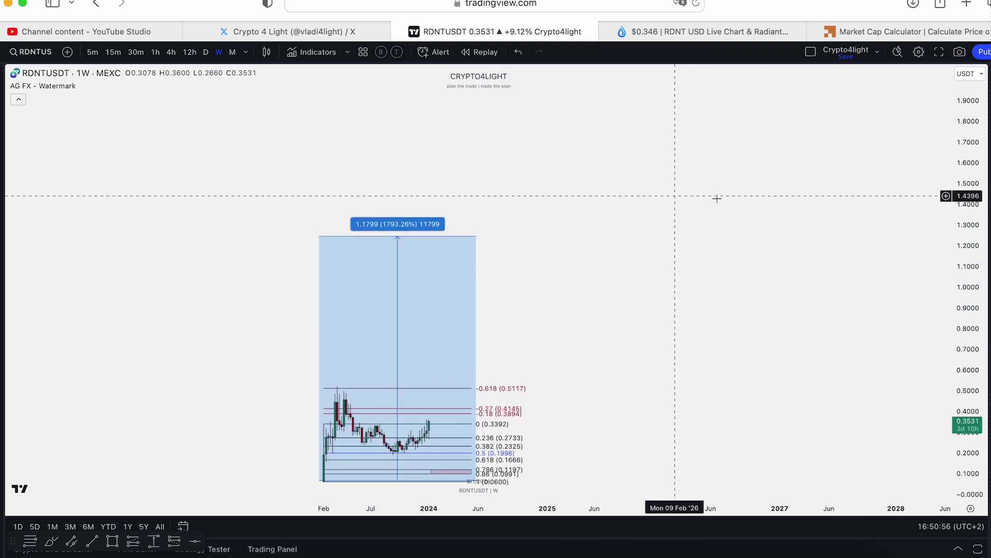
Raise the top of the price range measurement to about 2.00.
{"action": "left_click_drag", "start_coordinate": [971, 210], "coordinate": [971, 392]}
{"action": "left_click_drag", "start_coordinate": [548, 197], "coordinate": [524, 306]}
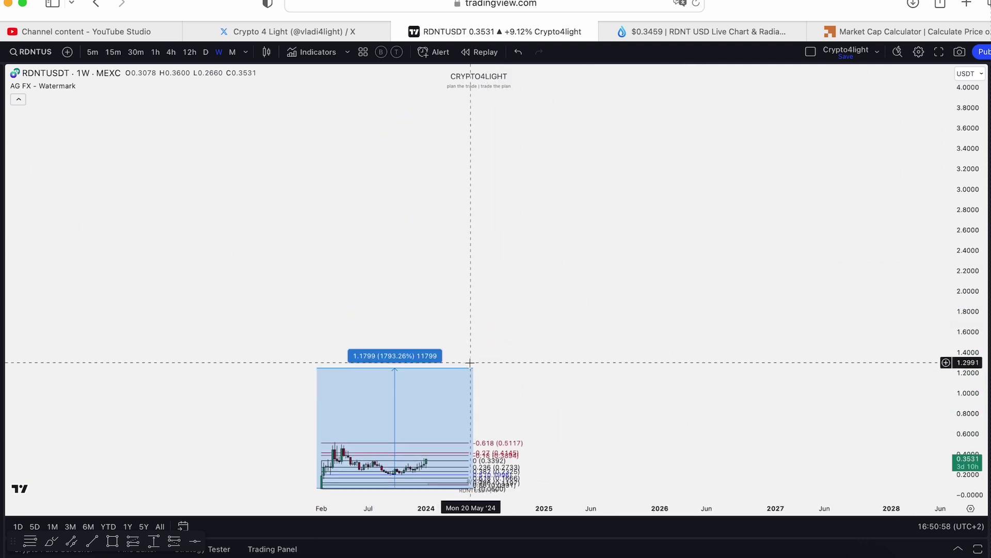
{"action": "left_click_drag", "start_coordinate": [473, 367], "coordinate": [471, 291]}
{"action": "left_click_drag", "start_coordinate": [565, 278], "coordinate": [636, 204]}
{"action": "scroll", "coordinate": [715, 197], "scroll_direction": "down", "scroll_amount": 3}
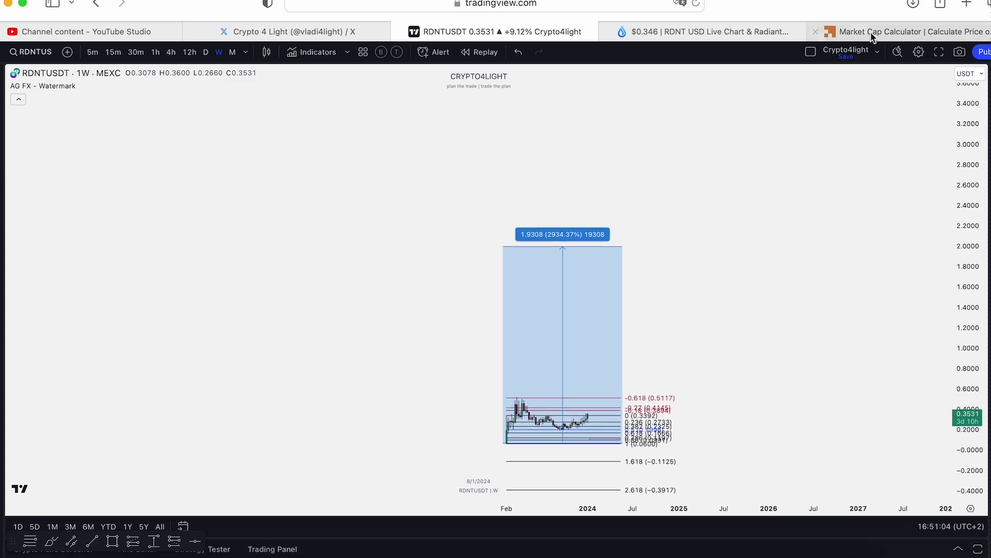
Switch to the AMBCrypto market cap calculator, calculate the market cap at a token price of $2, and return to the TradingView chart.
{"action": "left_click", "coordinate": [871, 32]}
{"action": "double_click", "coordinate": [412, 201]}
{"action": "type", "text": "2"}
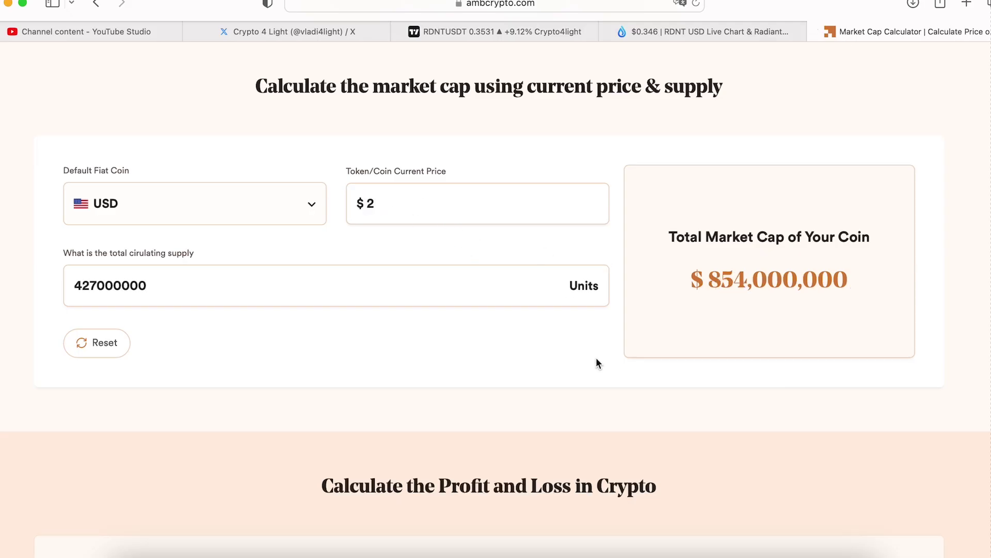
{"action": "left_click", "coordinate": [500, 33]}
{"action": "scroll", "coordinate": [653, 201], "scroll_direction": "down", "scroll_amount": 2}
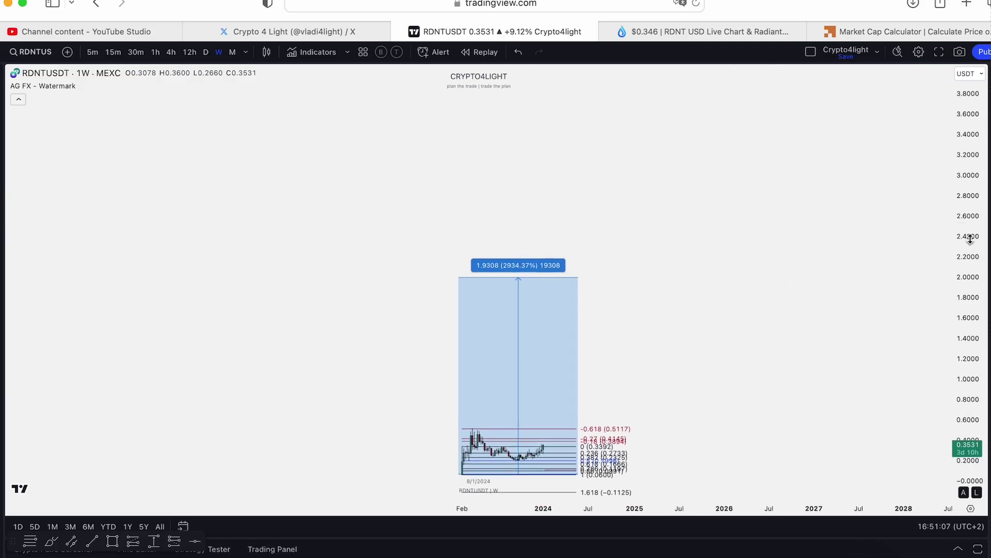
Raise the top of the price range measurement to about 5.01.
{"action": "left_click_drag", "start_coordinate": [970, 239], "coordinate": [970, 392]}
{"action": "left_click_drag", "start_coordinate": [649, 275], "coordinate": [476, 309]}
{"action": "left_click_drag", "start_coordinate": [407, 315], "coordinate": [428, 144]}
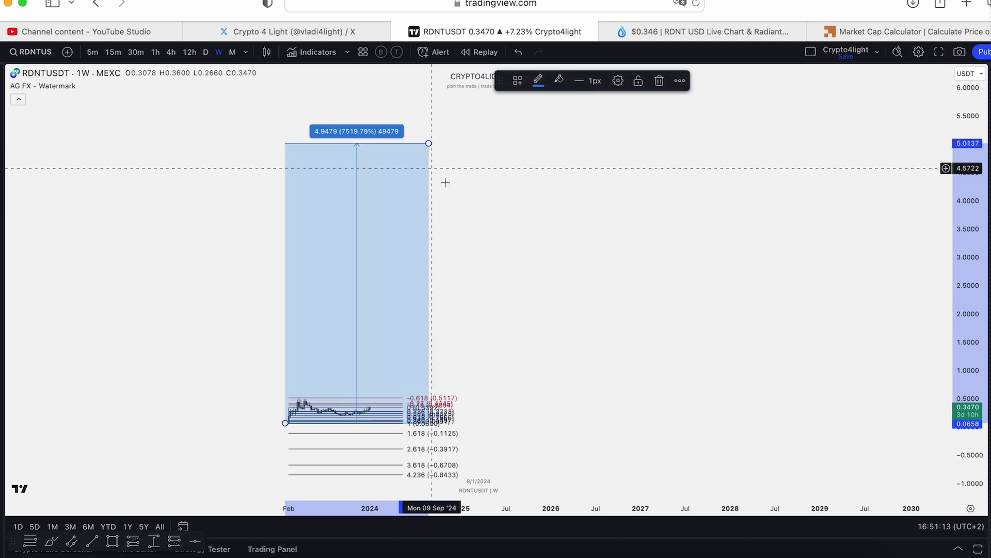
Switch to the AMBCrypto calculator and calculate the market cap at a token price of $5.
{"action": "left_click_drag", "start_coordinate": [575, 235], "coordinate": [651, 236]}
{"action": "left_click", "coordinate": [880, 30]}
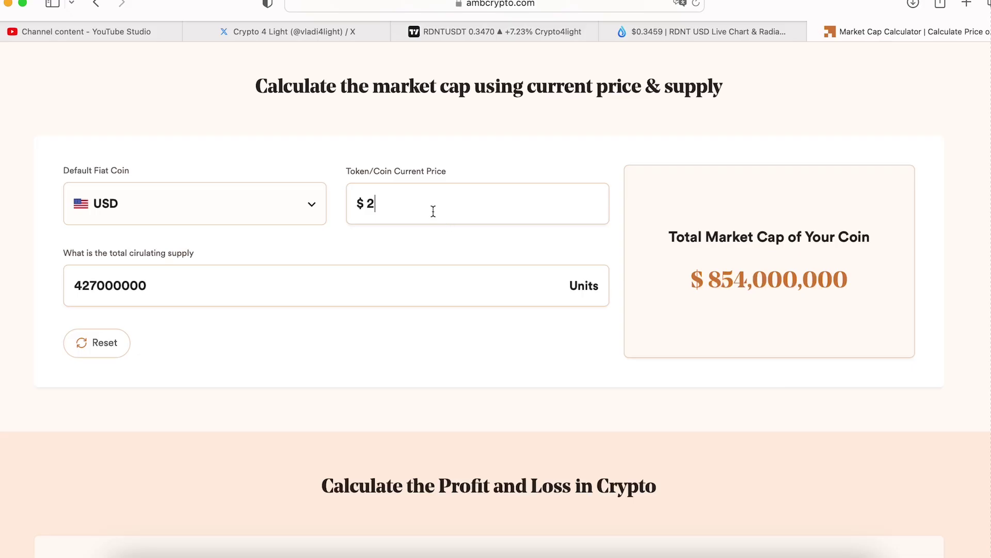
{"action": "type", "text": "5"}
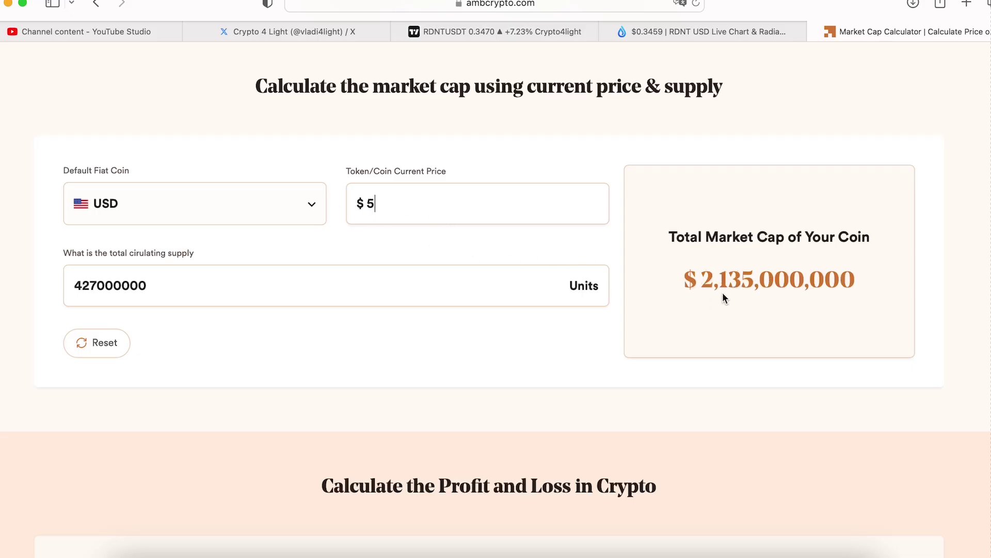
Switch to the Radiant Capital page on DropsTab and open its exchanges section.
{"action": "left_click", "coordinate": [704, 31]}
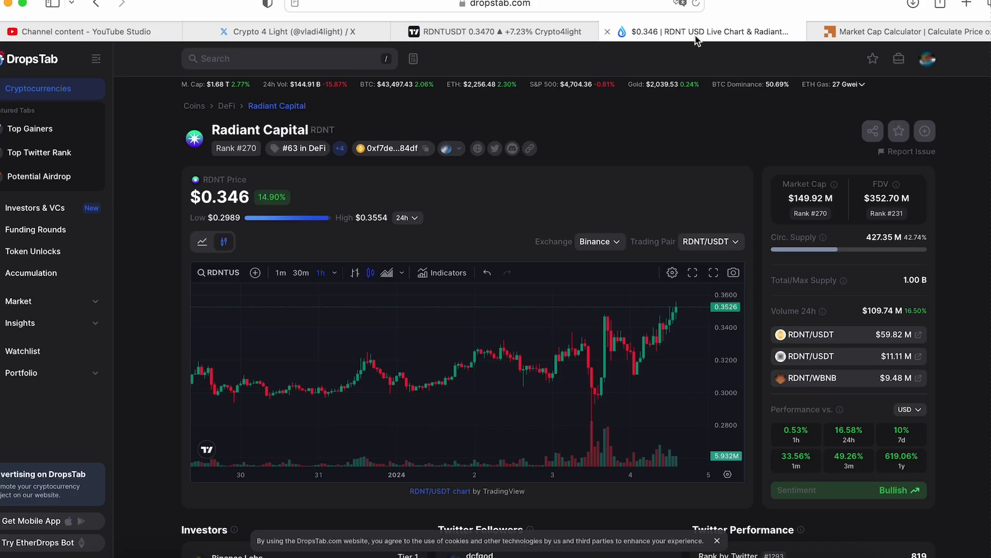
{"action": "scroll", "coordinate": [942, 375], "scroll_direction": "down", "scroll_amount": 6}
{"action": "scroll", "coordinate": [943, 376], "scroll_direction": "down", "scroll_amount": 1}
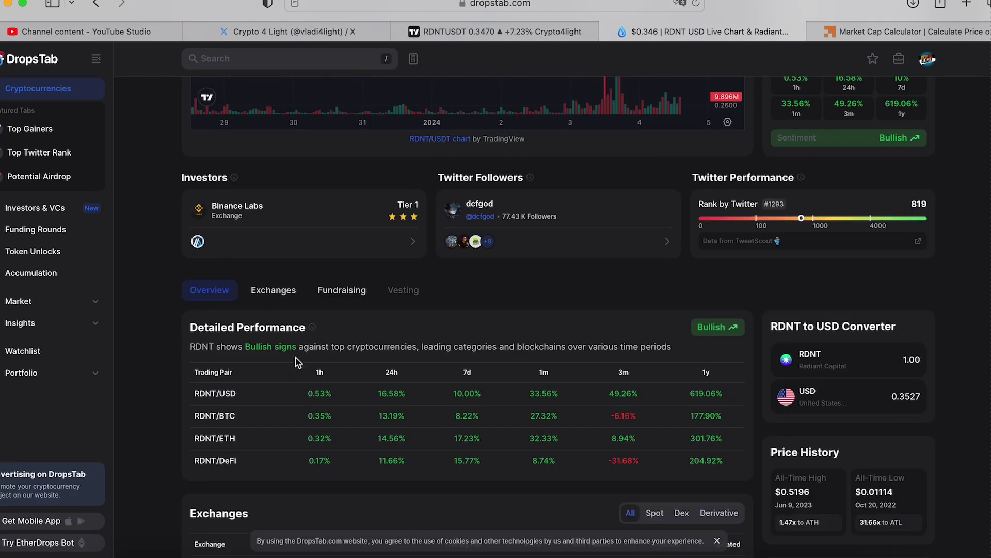
{"action": "left_click", "coordinate": [272, 292]}
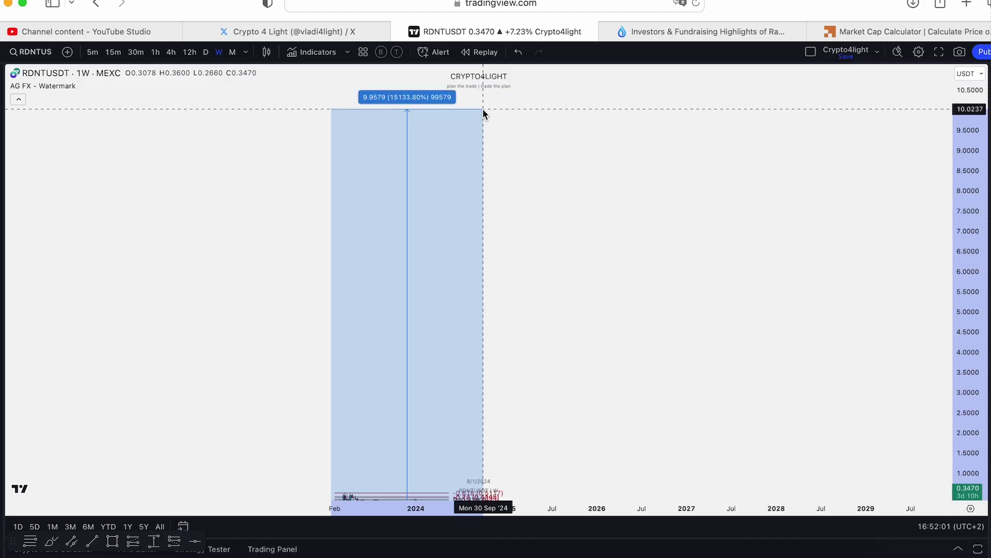
Fix the top of the price range at about 10.02, and calculate the market cap at $10 in the AMBCrypto calculator.
{"action": "left_click", "coordinate": [483, 109]}
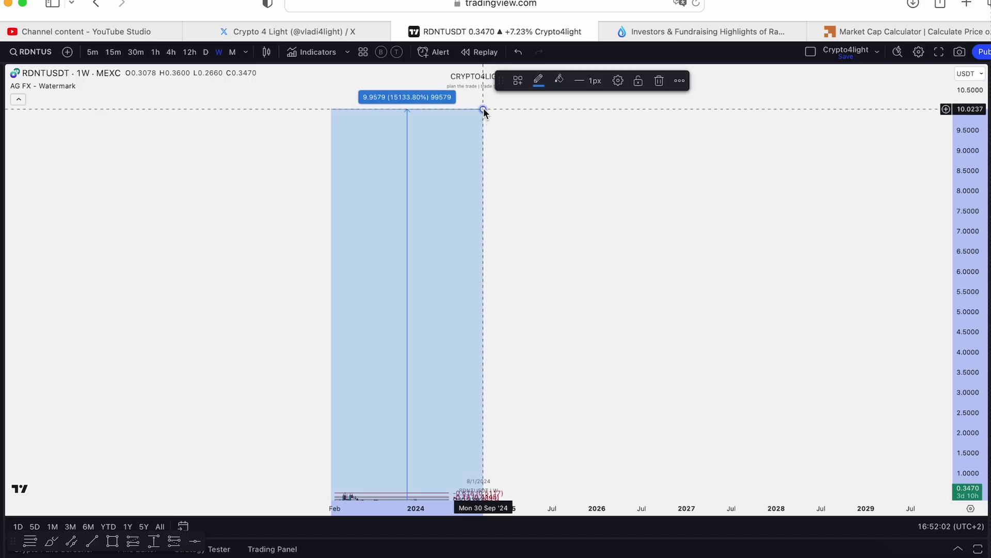
{"action": "left_click_drag", "start_coordinate": [650, 200], "coordinate": [665, 241]}
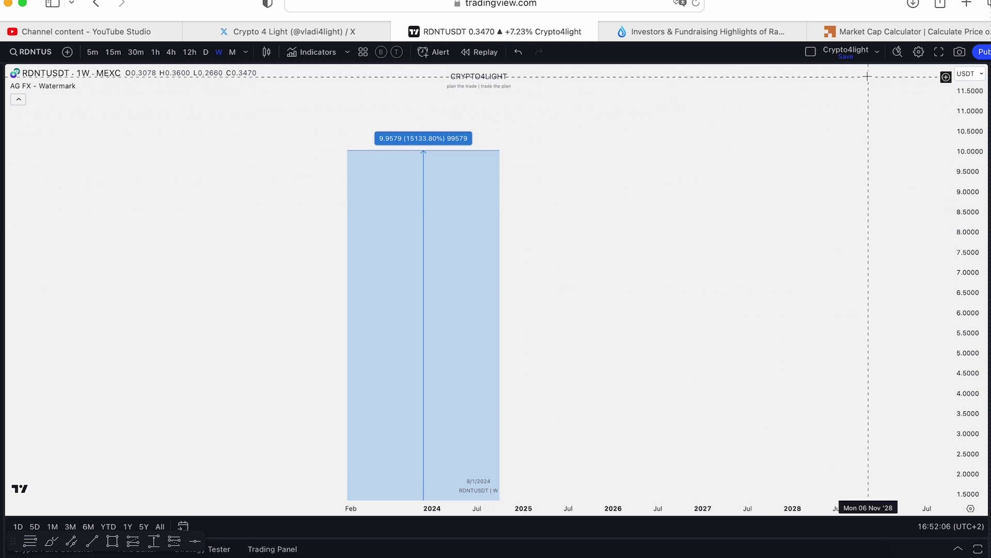
{"action": "left_click", "coordinate": [889, 28]}
{"action": "left_click", "coordinate": [388, 204]}
{"action": "key", "text": "BackSpace"}
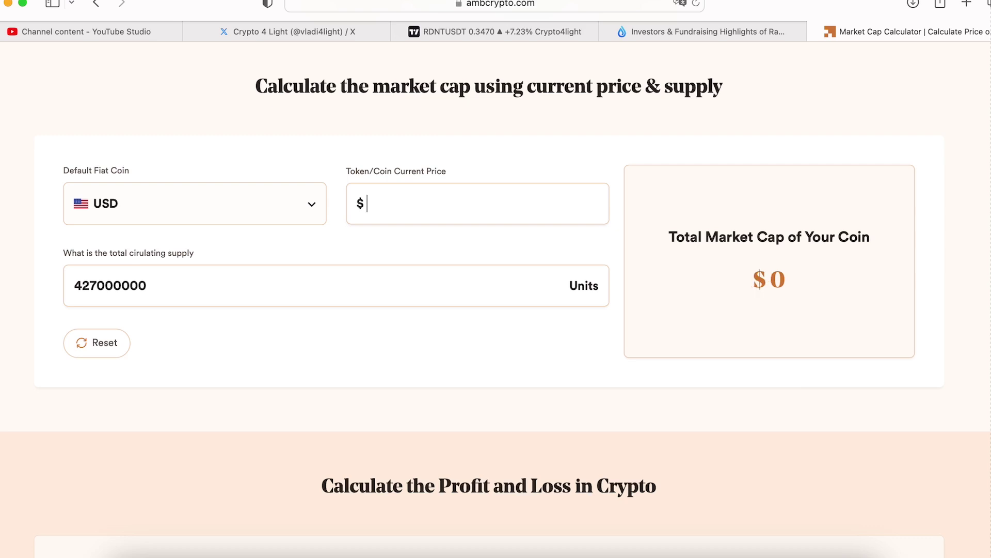
{"action": "type", "text": "10"}
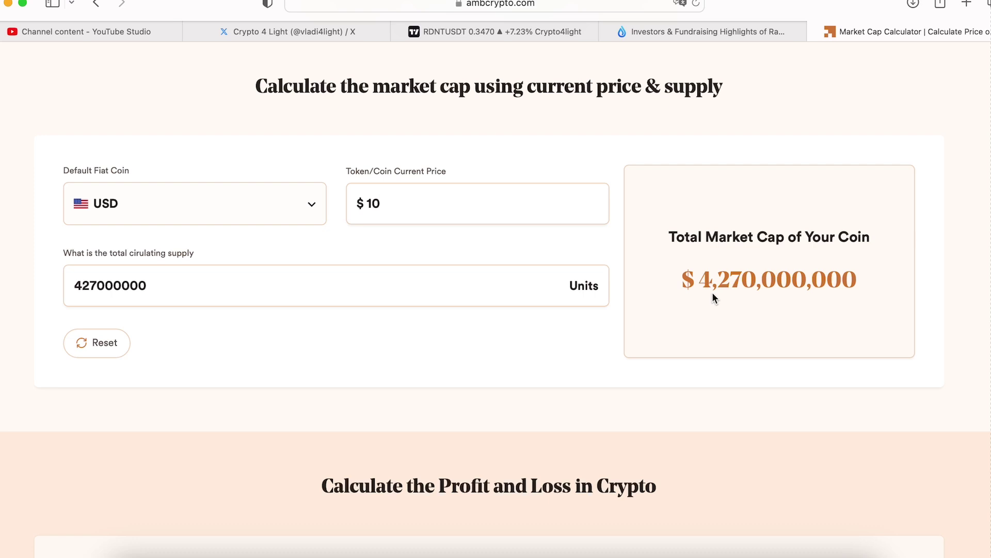
Return to the TradingView chart and delete the price range measurement.
{"action": "left_click", "coordinate": [473, 30]}
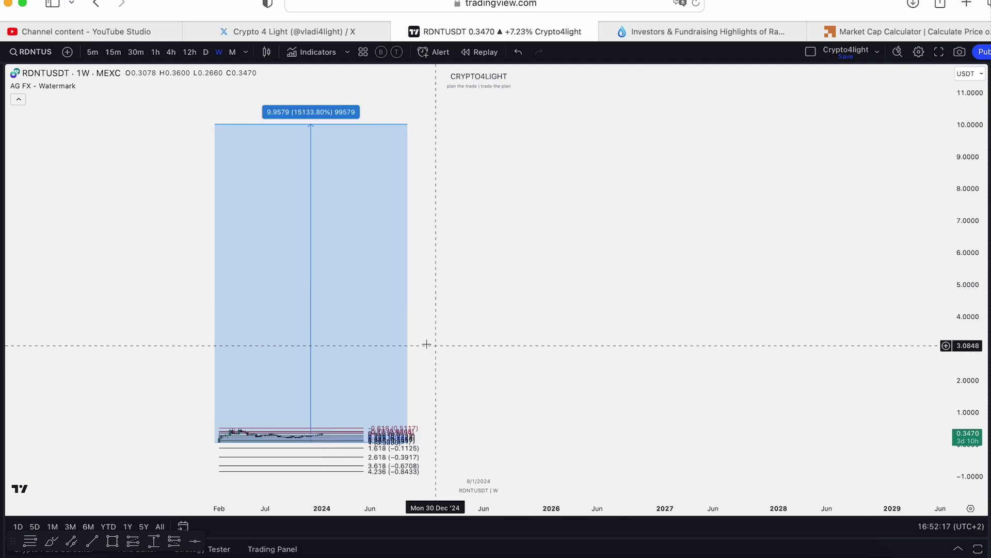
{"action": "left_click", "coordinate": [408, 308]}
{"action": "key", "text": "Delete"}
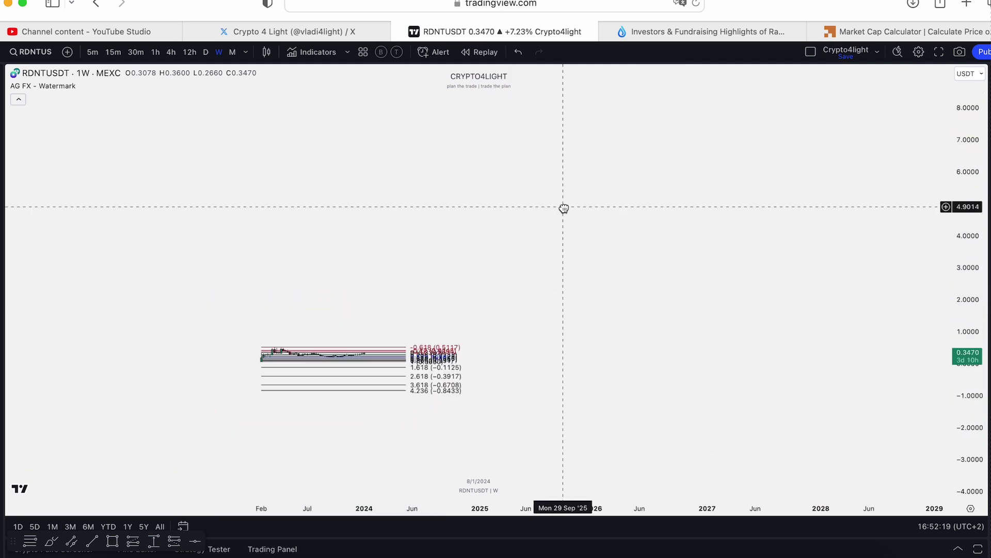
Brush an outline around the pink zone between the 0.786 and 0.86 Fibonacci levels, extending from January 2024 into 2025.
{"action": "left_click_drag", "start_coordinate": [641, 389], "coordinate": [734, 182]}
{"action": "left_click_drag", "start_coordinate": [976, 402], "coordinate": [971, 174]}
{"action": "left_click_drag", "start_coordinate": [783, 187], "coordinate": [783, 243]}
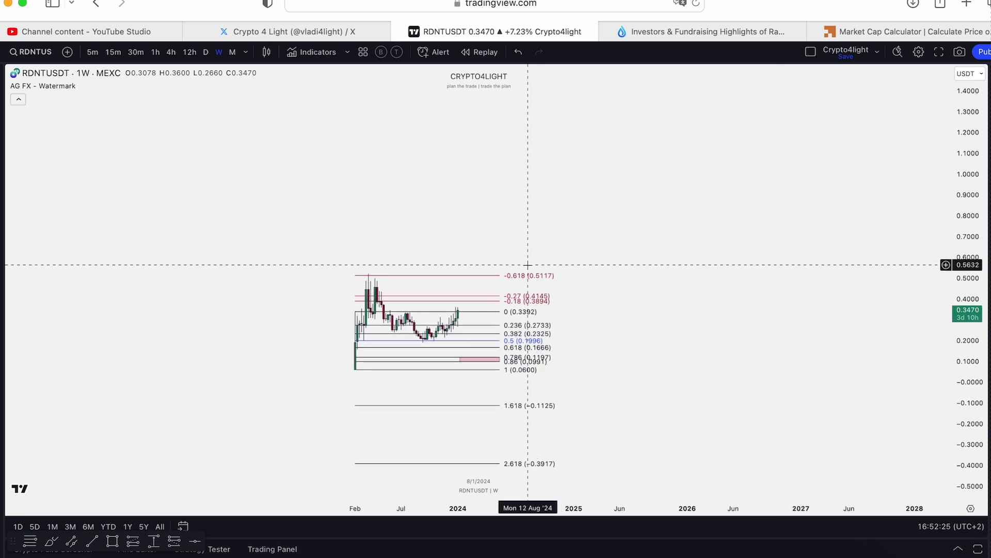
{"action": "left_click", "coordinate": [52, 543]}
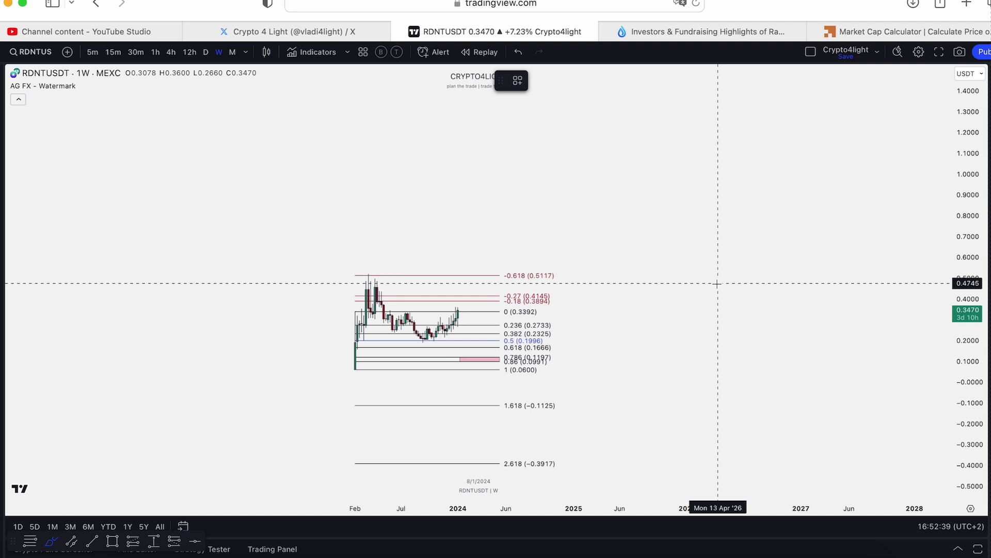
{"action": "left_click_drag", "start_coordinate": [976, 380], "coordinate": [950, 160]}
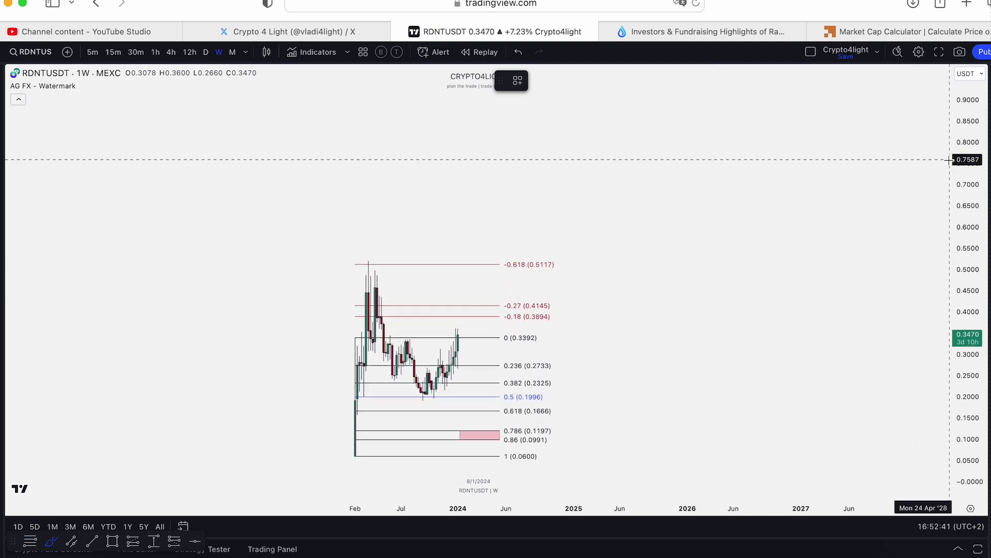
{"action": "scroll", "coordinate": [538, 430], "scroll_direction": "up", "scroll_amount": 1}
{"action": "scroll", "coordinate": [538, 430], "scroll_direction": "up", "scroll_amount": 2}
{"action": "mouse_move", "coordinate": [523, 429]}
{"action": "left_mouse_down"}
{"action": "mouse_move", "coordinate": [385, 443]}
{"action": "mouse_move", "coordinate": [539, 449]}
{"action": "left_mouse_up"}
Load the Binance SEIUSDT chart and set it to the daily timeframe.
{"action": "left_click", "coordinate": [52, 52]}
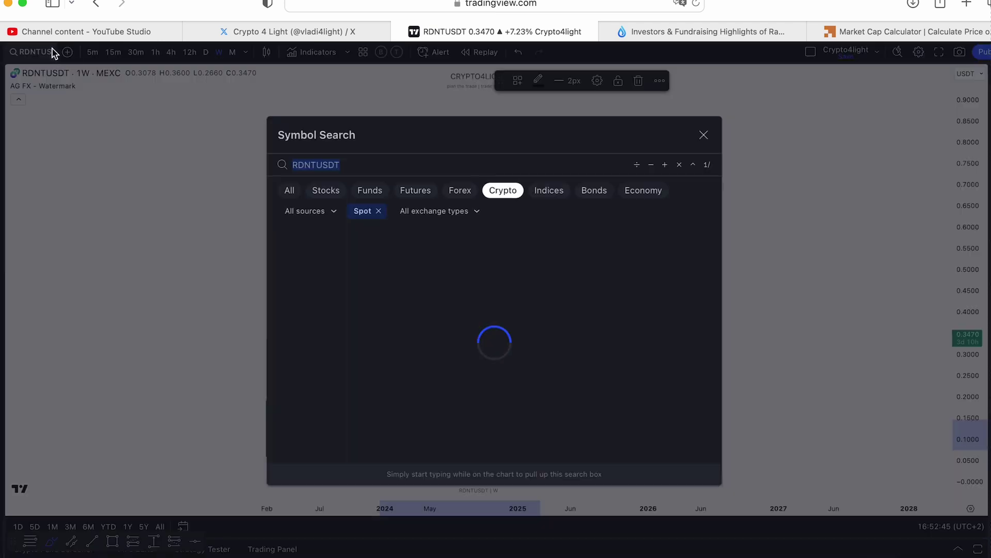
{"action": "type", "text": "sei"}
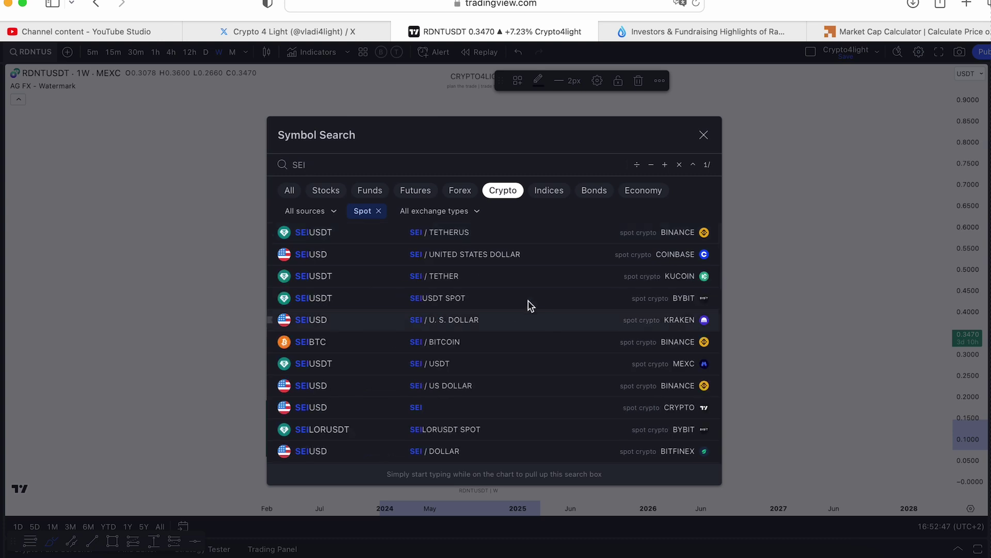
{"action": "key", "text": "Return"}
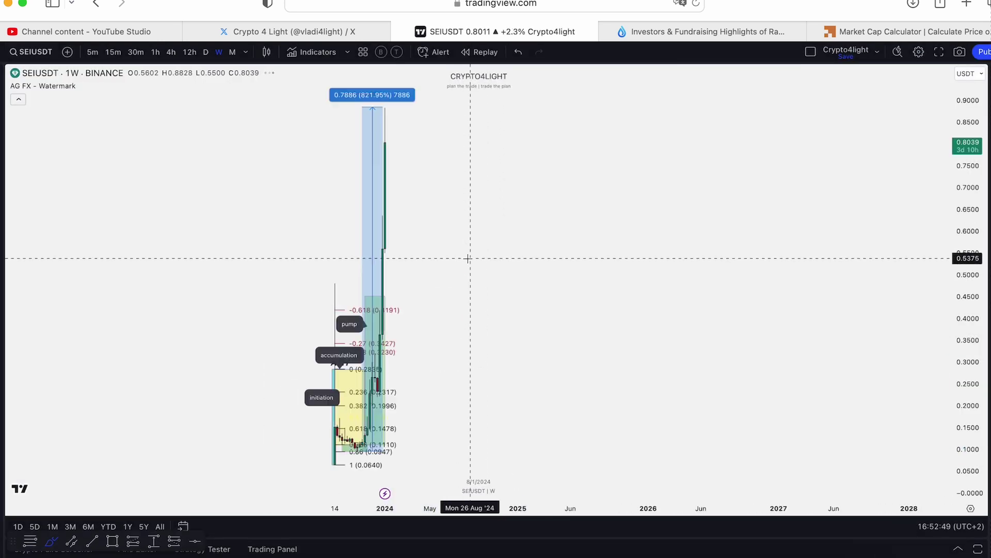
{"action": "left_click", "coordinate": [205, 52]}
Examine the initiation, accumulation and pump phases on the SEI chart, focusing on the zone between the 0.786 and 0.86 levels.
{"action": "left_click_drag", "start_coordinate": [147, 204], "coordinate": [832, 190]}
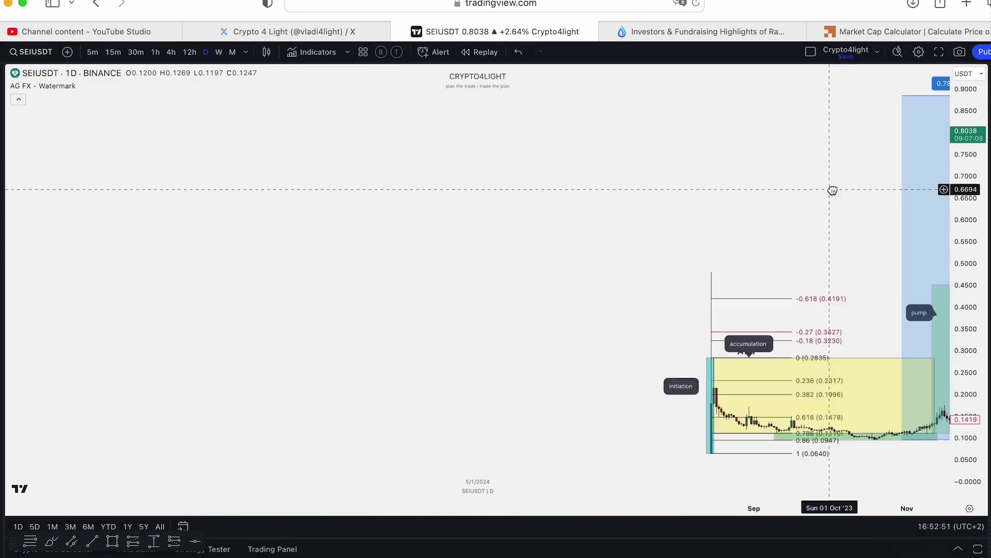
{"action": "scroll", "coordinate": [771, 207], "scroll_direction": "up", "scroll_amount": 7}
{"action": "left_click_drag", "start_coordinate": [686, 216], "coordinate": [493, 195]}
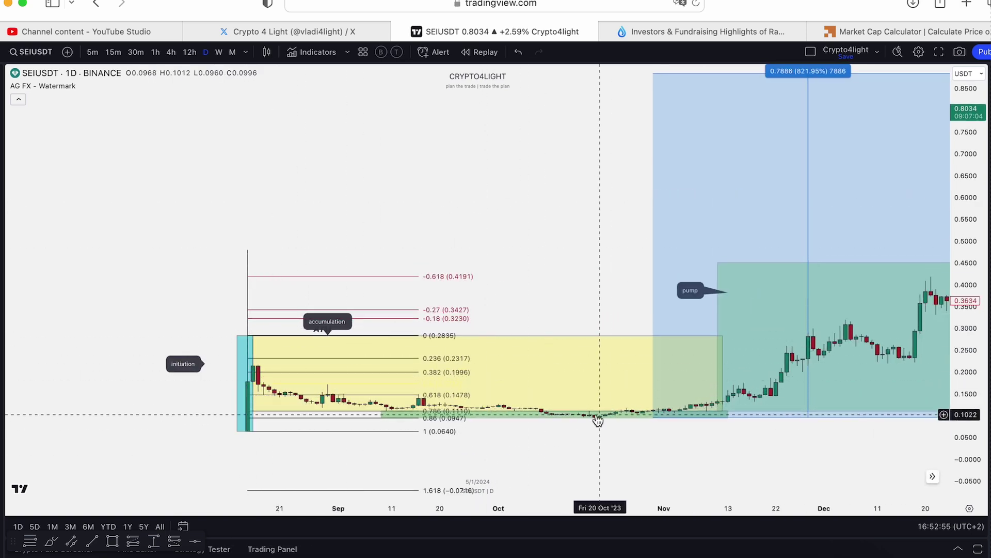
{"action": "left_click_drag", "start_coordinate": [972, 432], "coordinate": [966, 235]}
{"action": "left_click_drag", "start_coordinate": [582, 292], "coordinate": [516, 24]}
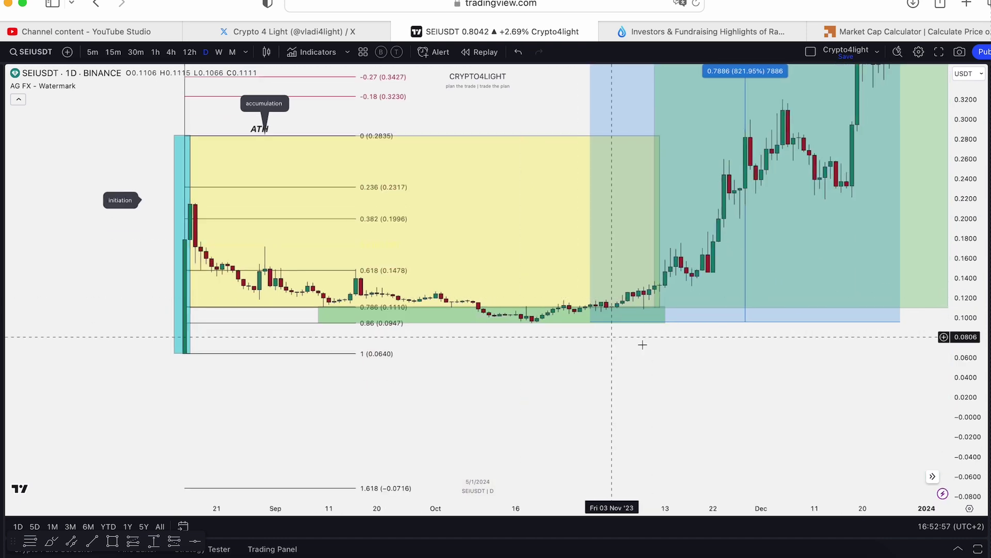
{"action": "left_click_drag", "start_coordinate": [974, 394], "coordinate": [970, 88]}
{"action": "left_click", "coordinate": [409, 385]}
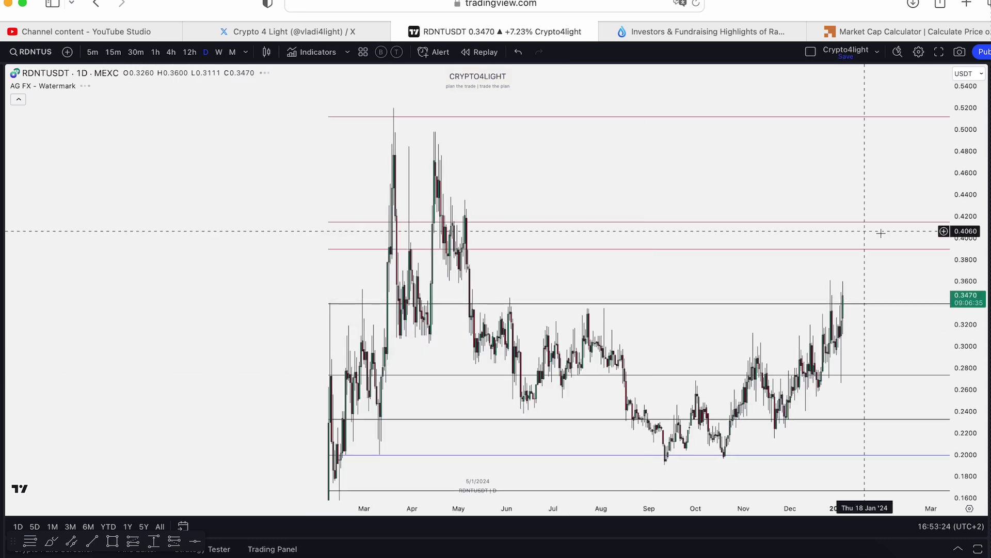
Delete the brushed outline around the pink buy zone on the RDNTUSDT chart.
{"action": "scroll", "coordinate": [855, 292], "scroll_direction": "down", "scroll_amount": 3}
{"action": "left_click_drag", "start_coordinate": [758, 180], "coordinate": [384, 149]}
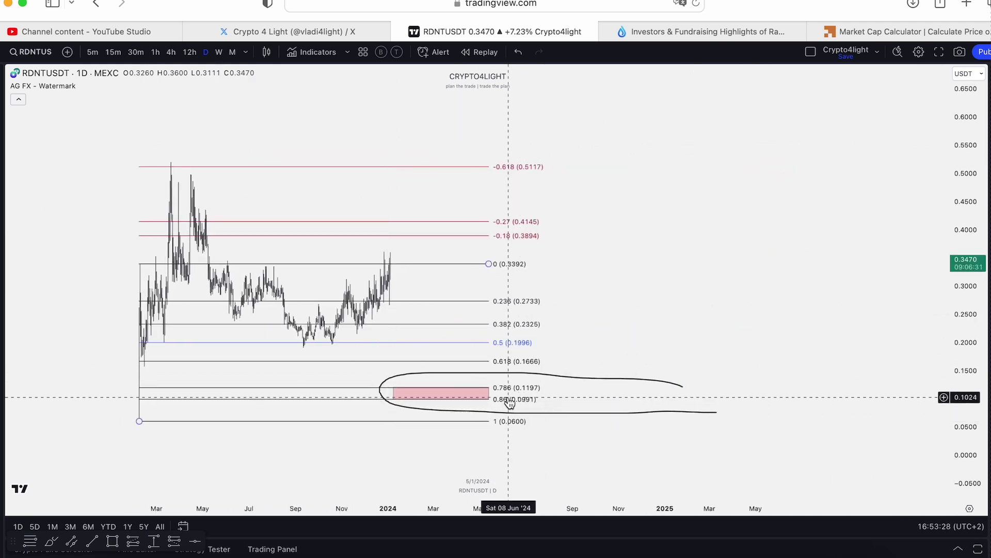
{"action": "left_click", "coordinate": [610, 381]}
{"action": "key", "text": "BackSpace"}
Switch to the AMBCrypto calculator and calculate the market cap at a token price of $20.
{"action": "scroll", "coordinate": [519, 406], "scroll_direction": "down", "scroll_amount": 3}
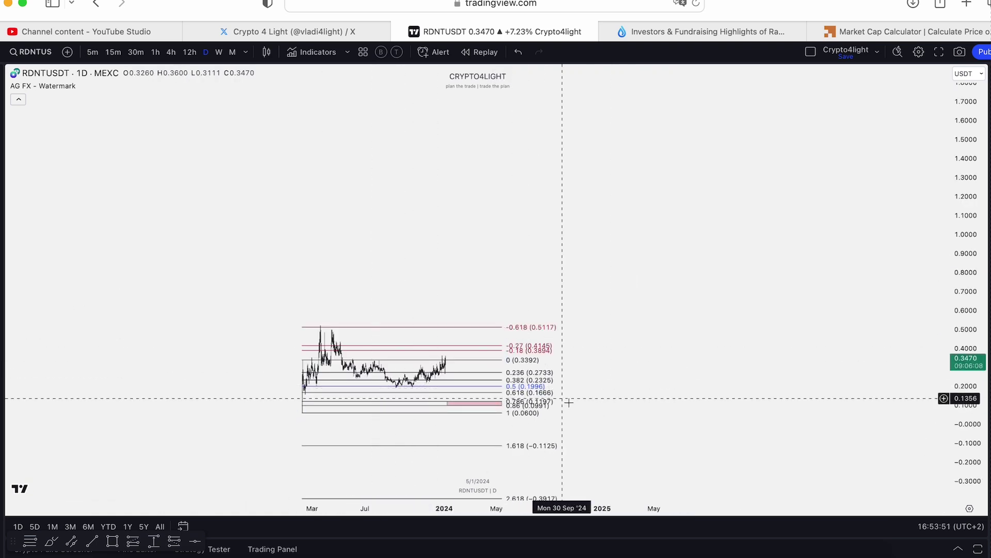
{"action": "scroll", "coordinate": [622, 396], "scroll_direction": "down", "scroll_amount": 2}
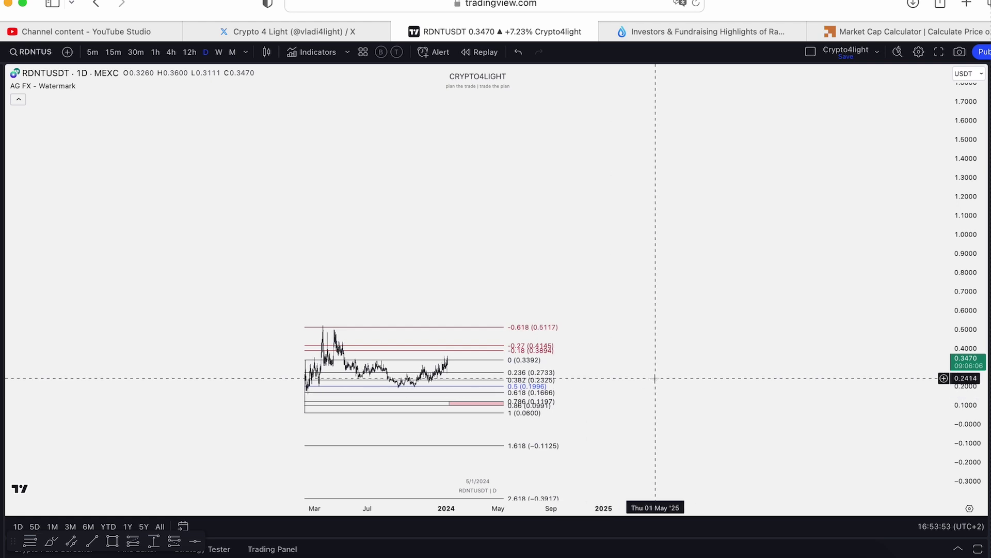
{"action": "left_click_drag", "start_coordinate": [975, 192], "coordinate": [975, 360]}
{"action": "left_click_drag", "start_coordinate": [653, 239], "coordinate": [634, 261]}
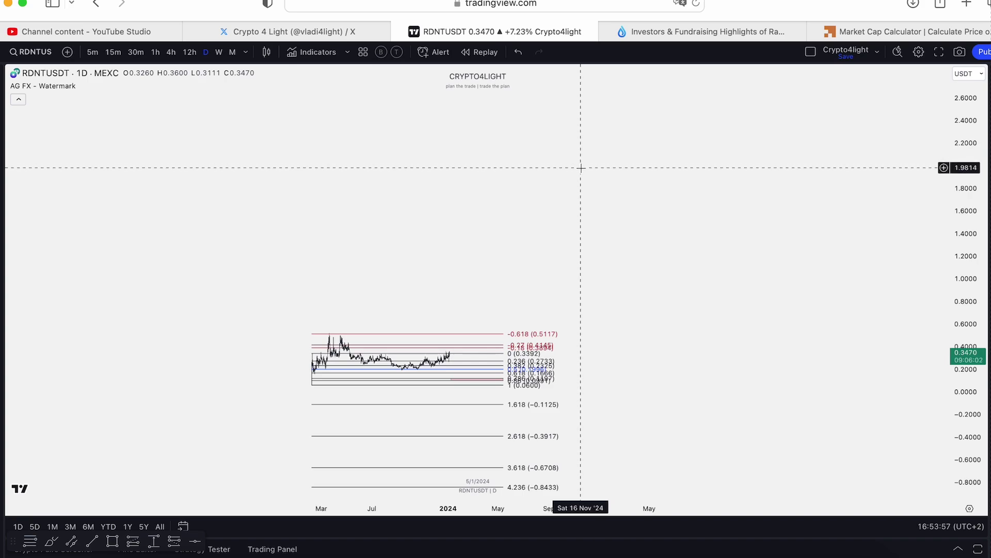
{"action": "left_click", "coordinate": [899, 31]}
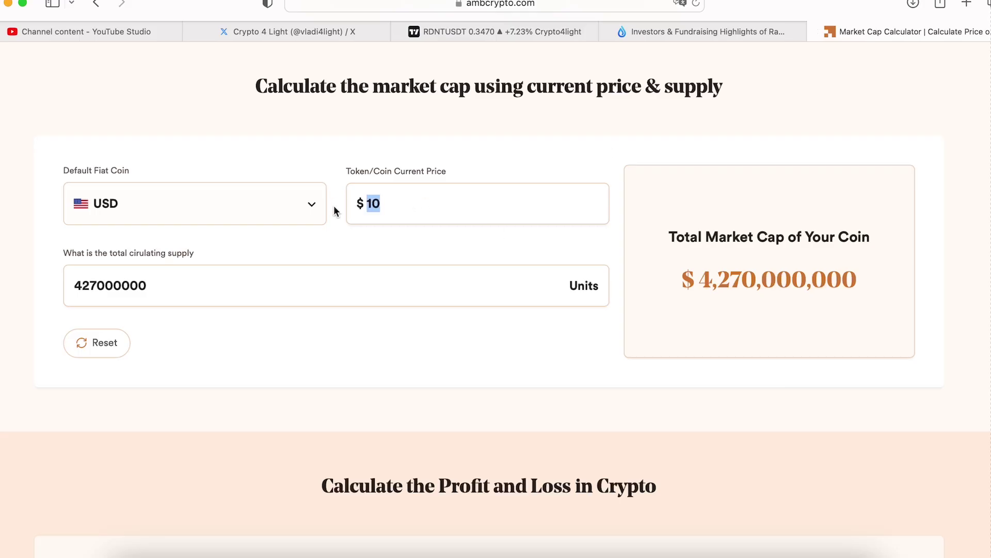
{"action": "type", "text": "20"}
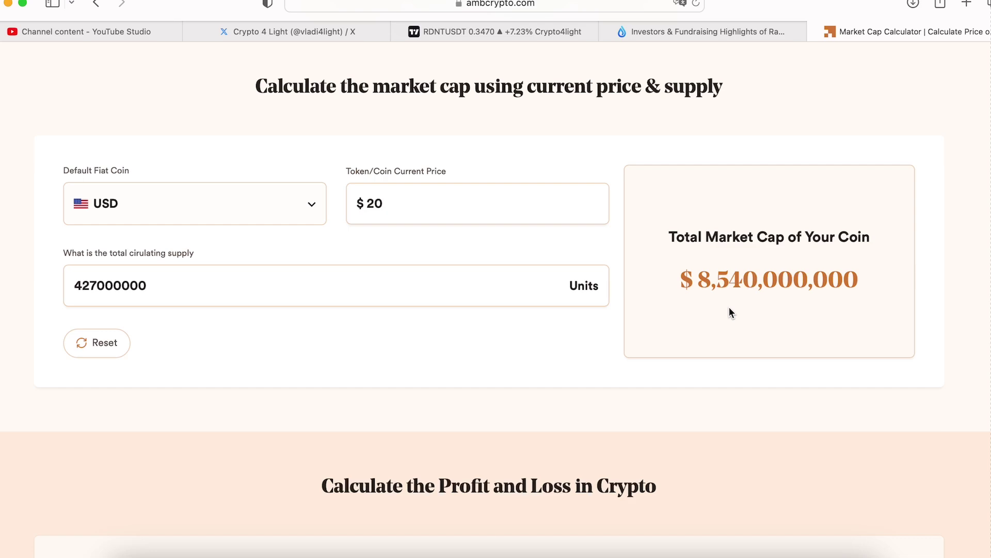
Switch back to the RDNTUSDT chart, set it to the weekly timeframe and reset the chart view.
{"action": "left_click", "coordinate": [489, 30]}
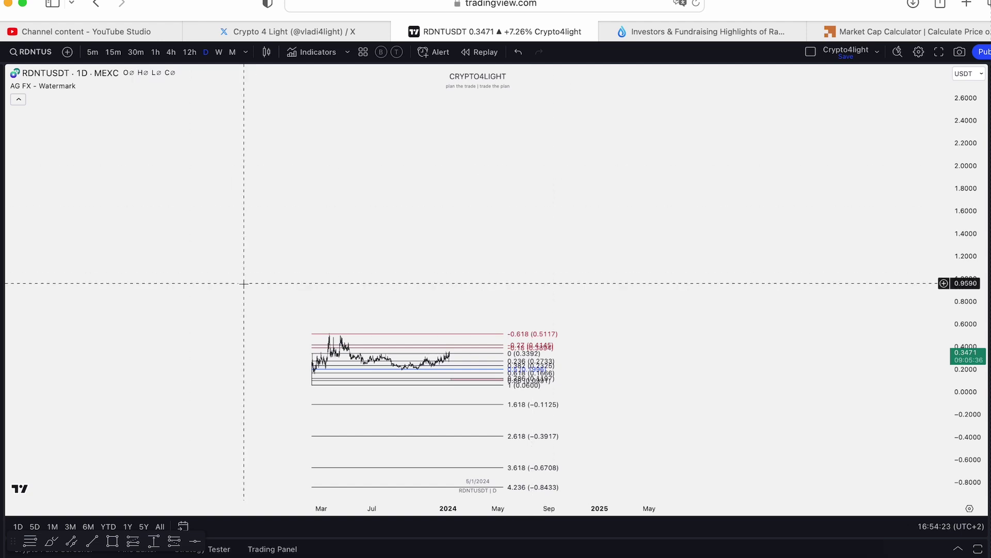
{"action": "left_click", "coordinate": [51, 543]}
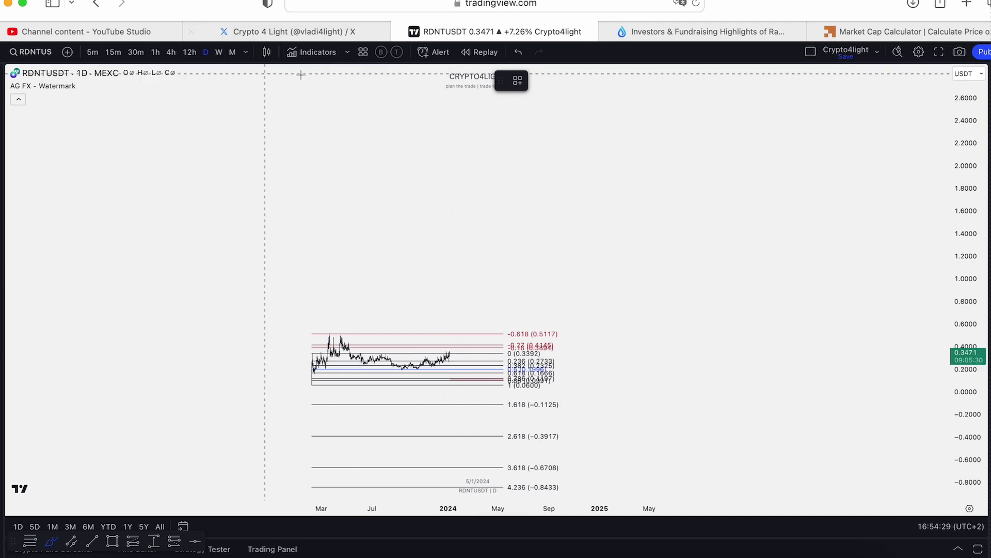
{"action": "left_click", "coordinate": [218, 51]}
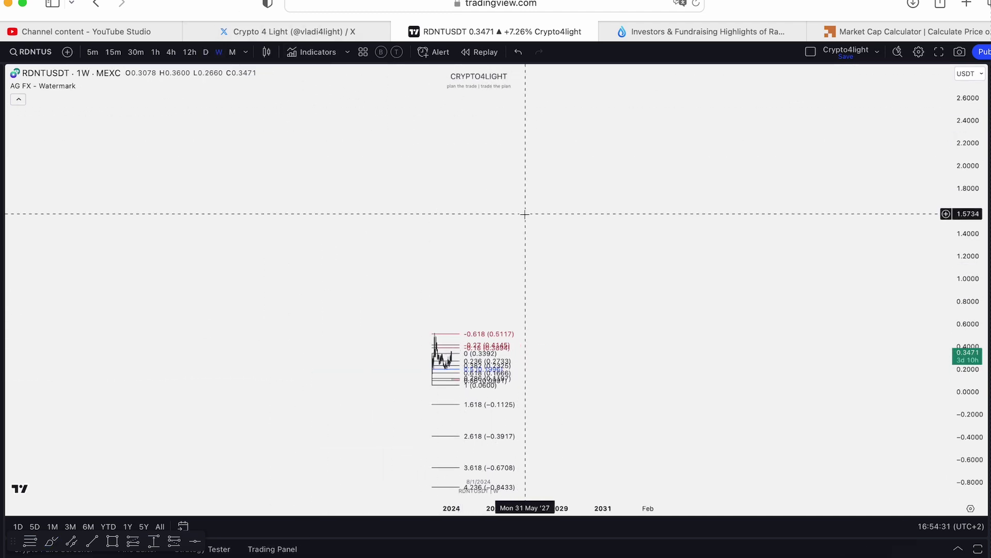
{"action": "right_click", "coordinate": [524, 214]}
{"action": "left_click", "coordinate": [574, 227]}
{"action": "scroll", "coordinate": [576, 237], "scroll_direction": "up", "scroll_amount": 6}
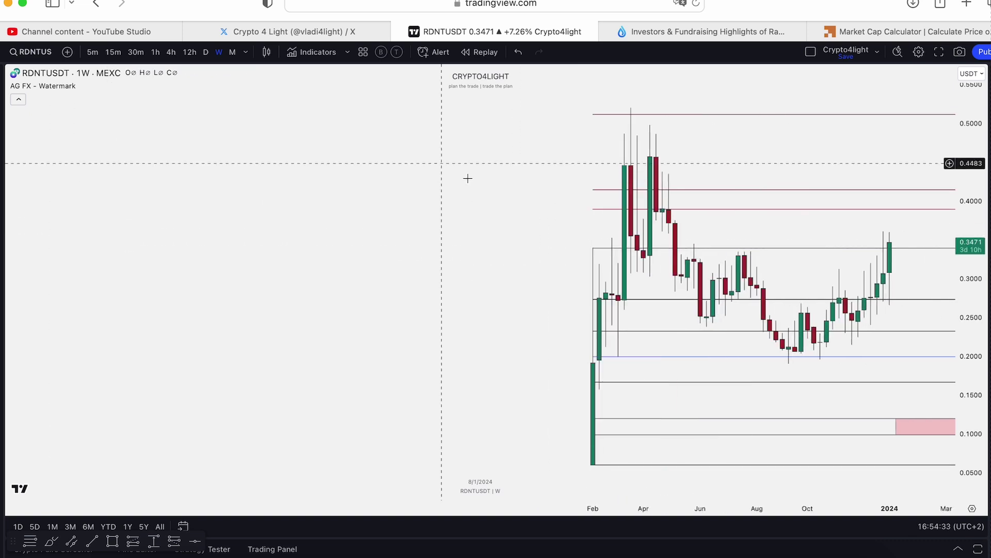
{"action": "left_click_drag", "start_coordinate": [970, 211], "coordinate": [967, 351]}
{"action": "left_click_drag", "start_coordinate": [836, 171], "coordinate": [532, 158]}
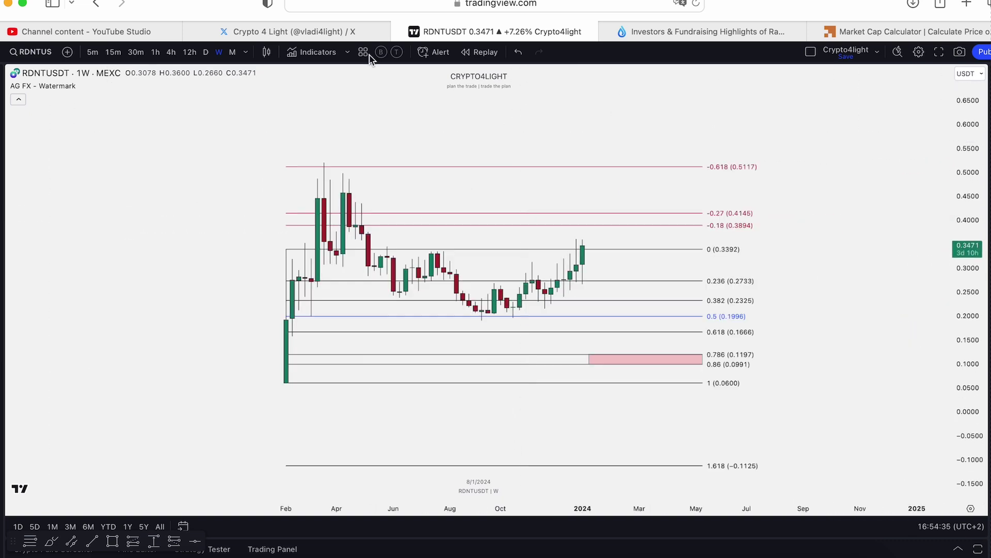
Add the Crypto4light ADZ and Crypto4light Direction indicators and examine them beneath the weekly RDNTUSDT candles.
{"action": "left_click", "coordinate": [314, 54]}
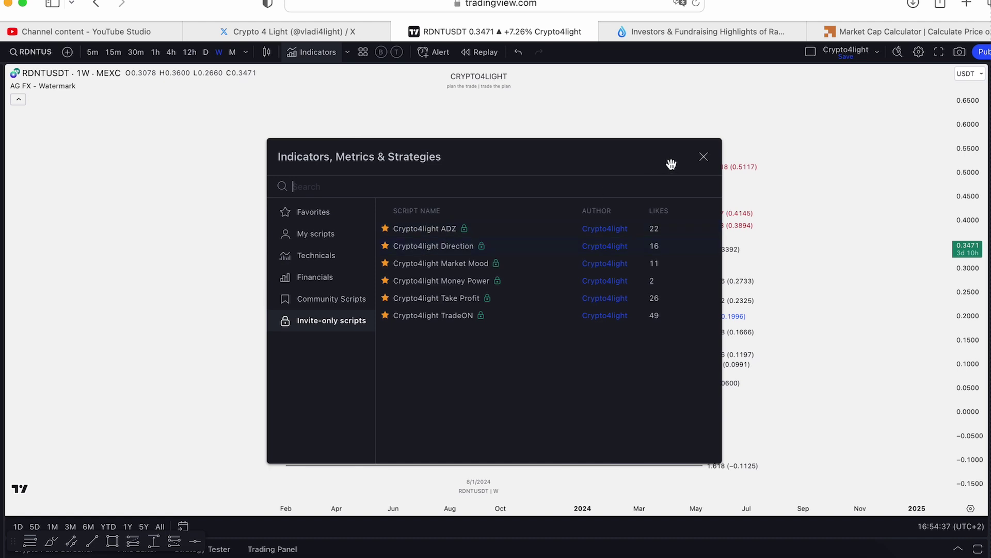
{"action": "left_click", "coordinate": [704, 157]}
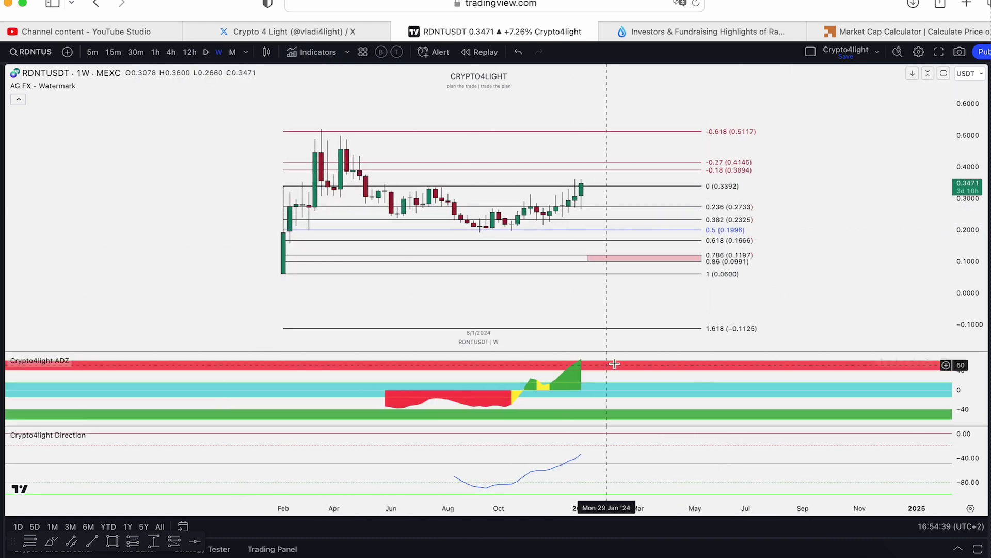
{"action": "scroll", "coordinate": [614, 364], "scroll_direction": "up", "scroll_amount": 2}
{"action": "left_click_drag", "start_coordinate": [784, 222], "coordinate": [736, 260]}
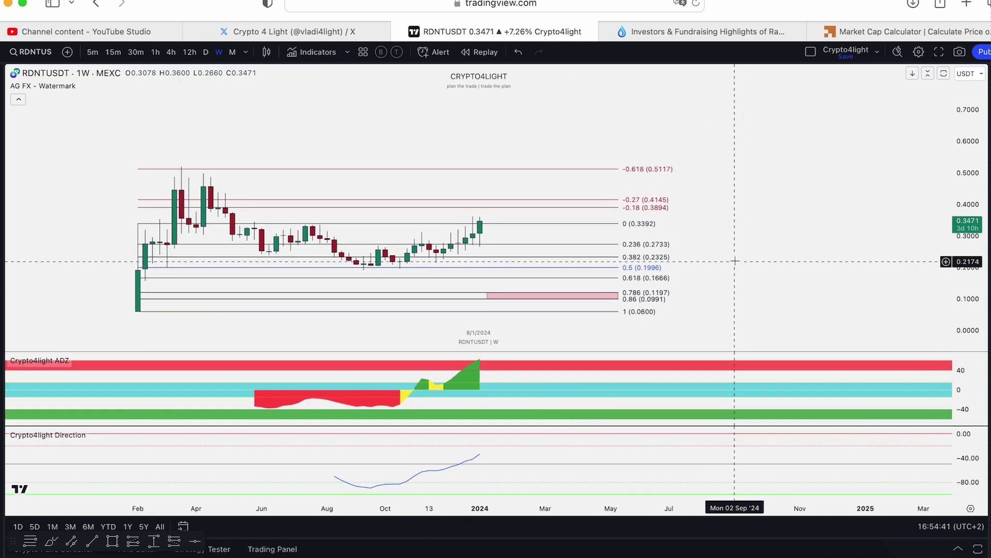
{"action": "scroll", "coordinate": [735, 261], "scroll_direction": "down", "scroll_amount": 2}
{"action": "left_click_drag", "start_coordinate": [803, 242], "coordinate": [679, 228]}
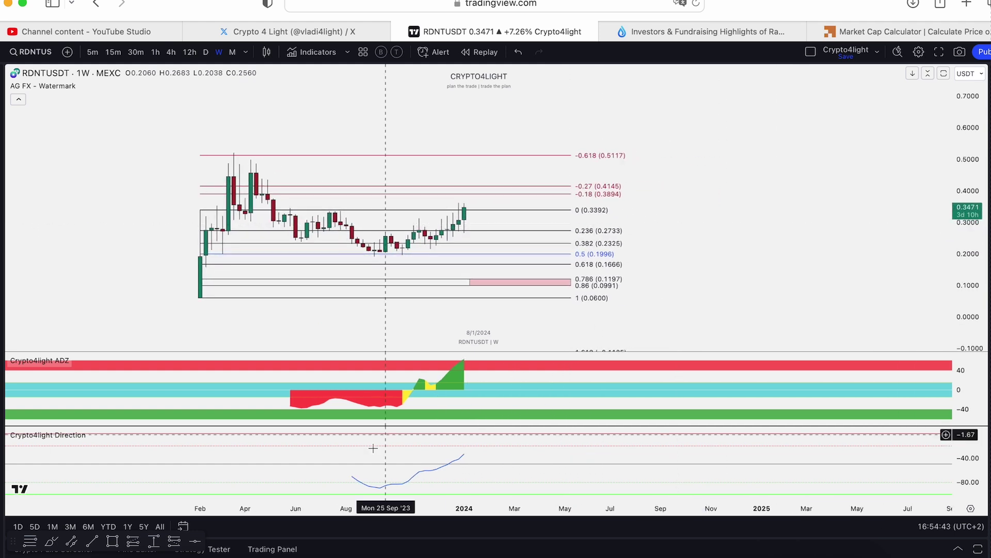
Measure the price drop from about 0.36 beside the latest candle down to about 0.116 in the pink buy zone.
{"action": "left_click", "coordinate": [153, 541]}
{"action": "left_click", "coordinate": [487, 203]}
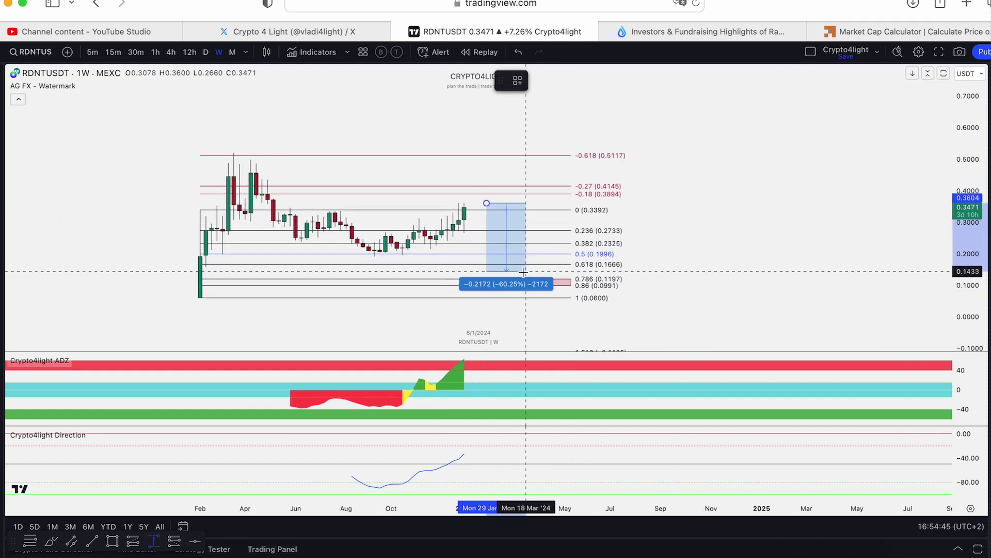
{"action": "left_click", "coordinate": [526, 280]}
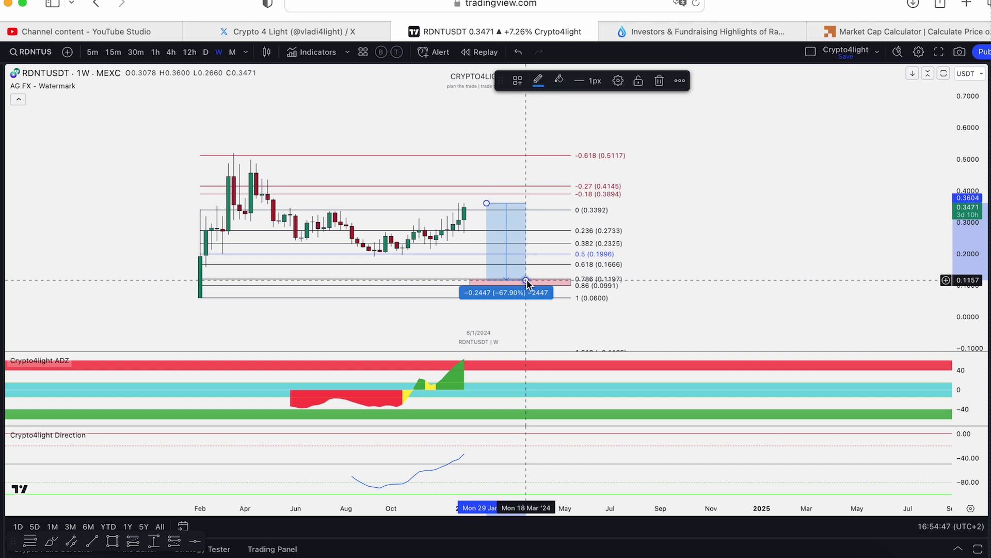
{"action": "scroll", "coordinate": [792, 227], "scroll_direction": "down", "scroll_amount": 1}
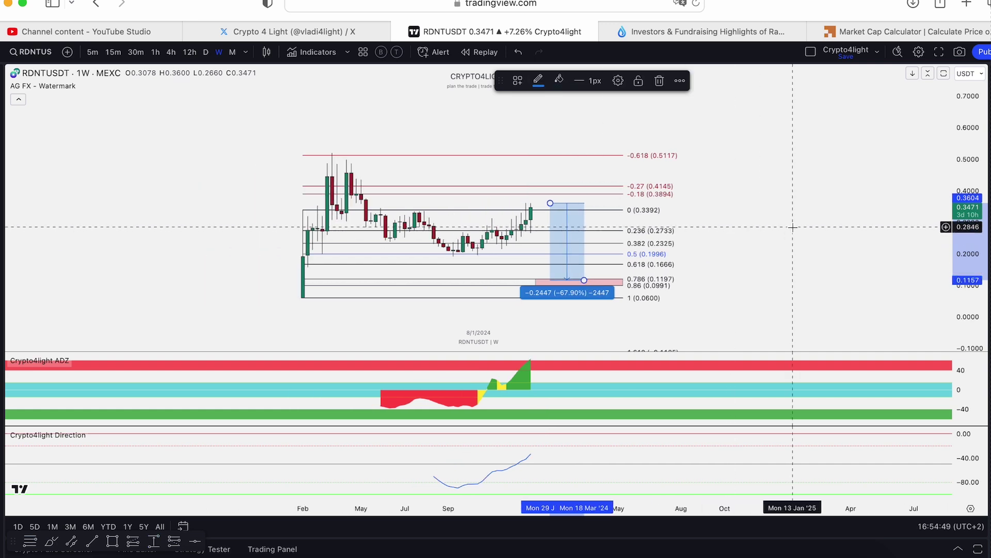
{"action": "left_click_drag", "start_coordinate": [792, 227], "coordinate": [743, 223]}
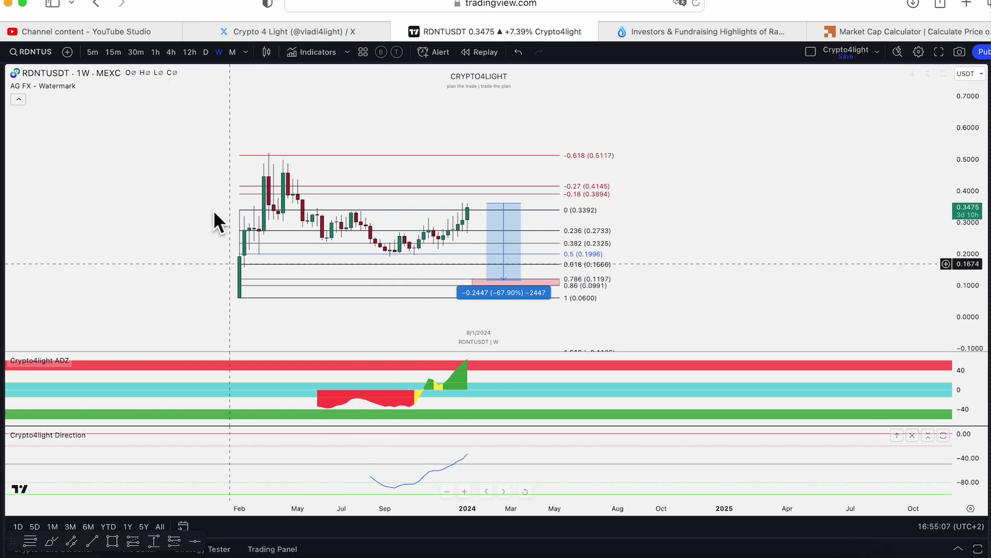
Replace the ADZ and Direction indicators with Crypto4light Market Mood and Crypto4light Money Power, and examine them.
{"action": "left_click", "coordinate": [232, 52]}
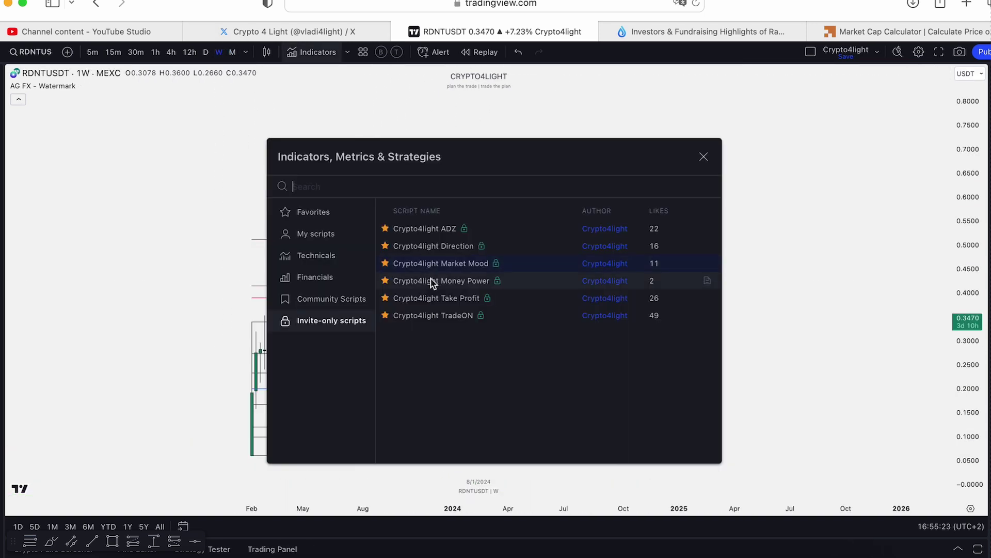
{"action": "left_click", "coordinate": [702, 158]}
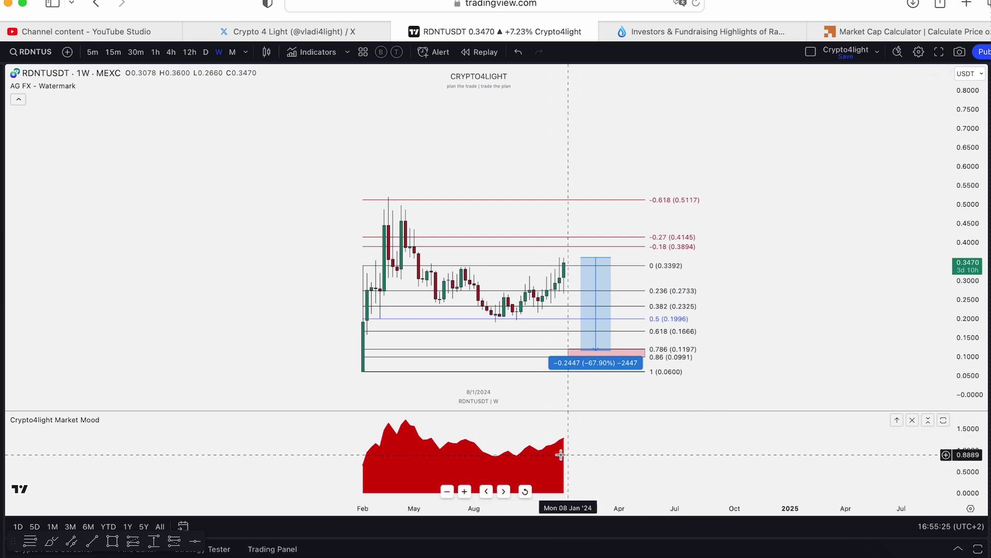
{"action": "scroll", "coordinate": [699, 241], "scroll_direction": "up", "scroll_amount": 3}
{"action": "left_click_drag", "start_coordinate": [700, 241], "coordinate": [808, 209]}
{"action": "scroll", "coordinate": [807, 209], "scroll_direction": "up", "scroll_amount": 2}
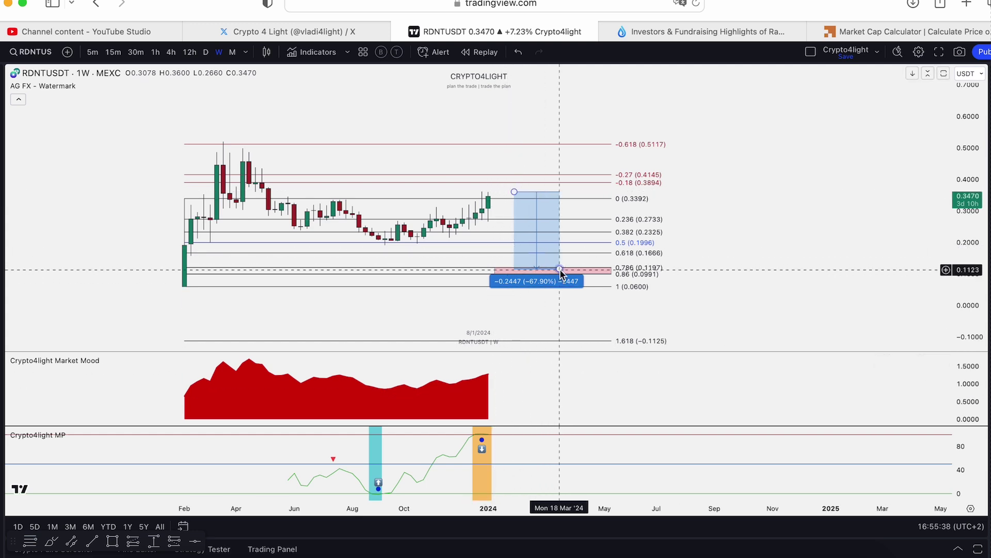
Try brushing a projected drop from the latest candle to about 0.207, and undo the stroke.
{"action": "left_click", "coordinate": [51, 541]}
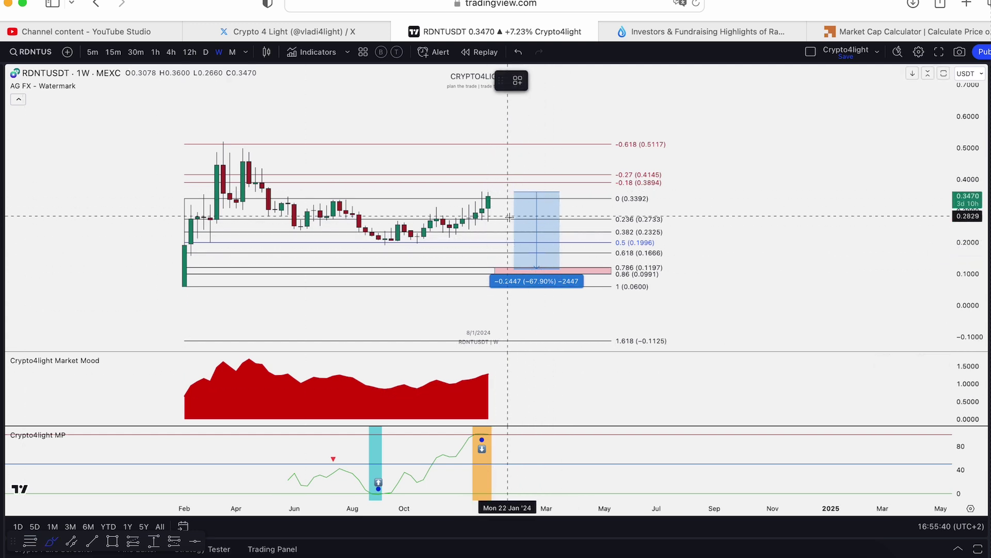
{"action": "left_click_drag", "start_coordinate": [488, 202], "coordinate": [519, 239]}
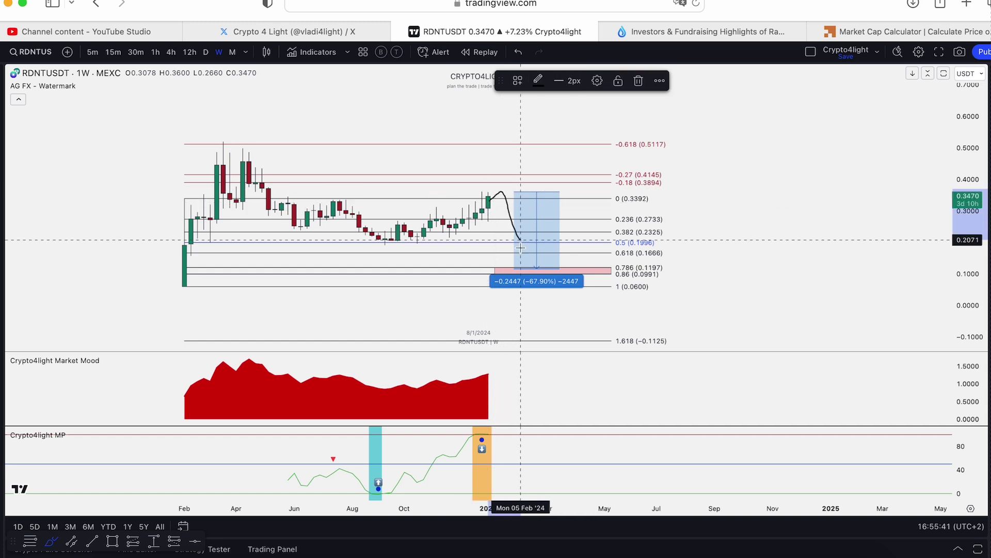
{"action": "left_click", "coordinate": [512, 57]}
Brush a rising support curve under the recent lows and a projected path peaking near the -0.27 level before falling to about 0.24.
{"action": "scroll", "coordinate": [329, 308], "scroll_direction": "up", "scroll_amount": 5}
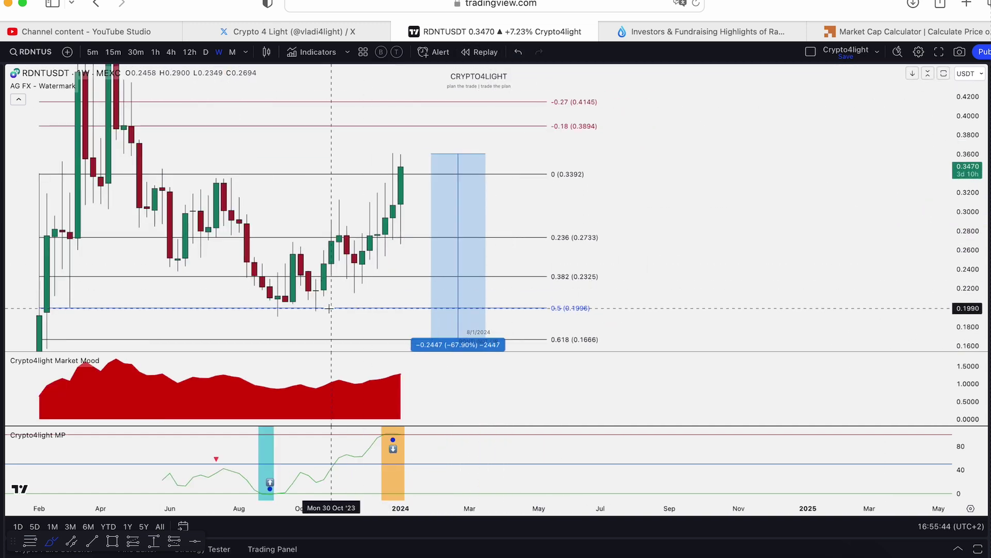
{"action": "left_click_drag", "start_coordinate": [305, 313], "coordinate": [401, 253]}
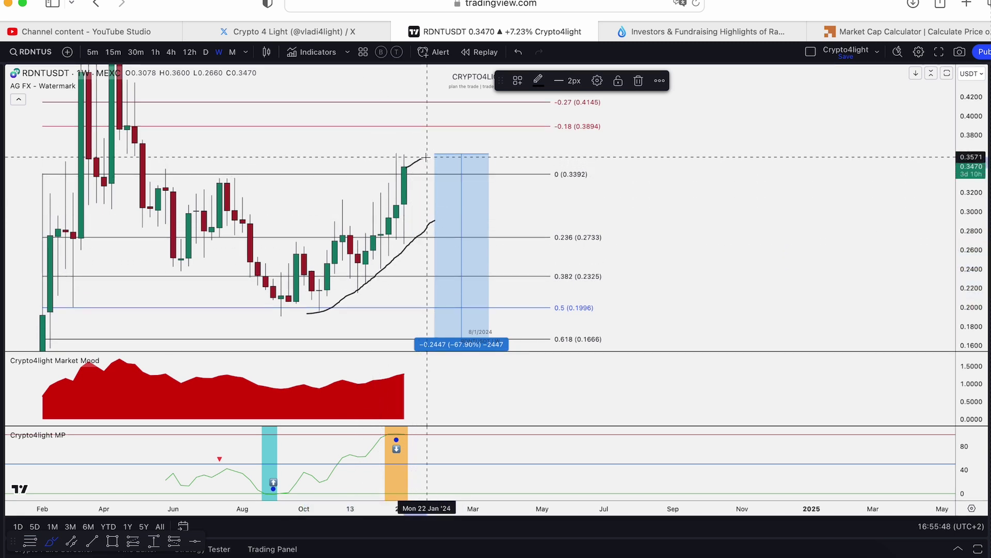
{"action": "left_click_drag", "start_coordinate": [426, 157], "coordinate": [472, 124]}
{"action": "left_click_drag", "start_coordinate": [518, 155], "coordinate": [604, 271]}
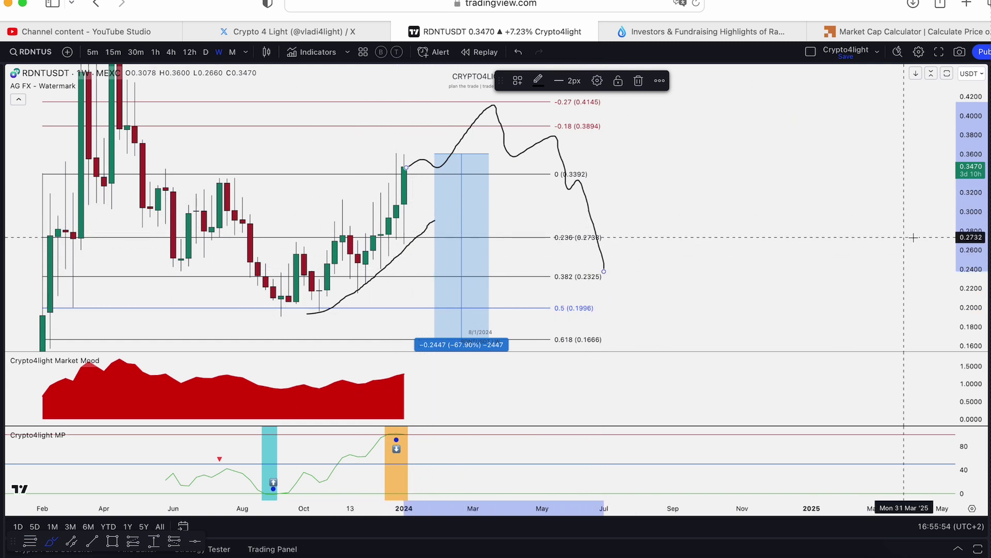
Brush one horizontal line under the autumn lows near 0.20 and another at the 0.618 level.
{"action": "left_click_drag", "start_coordinate": [969, 212], "coordinate": [960, 306]}
{"action": "scroll", "coordinate": [675, 231], "scroll_direction": "down", "scroll_amount": 2}
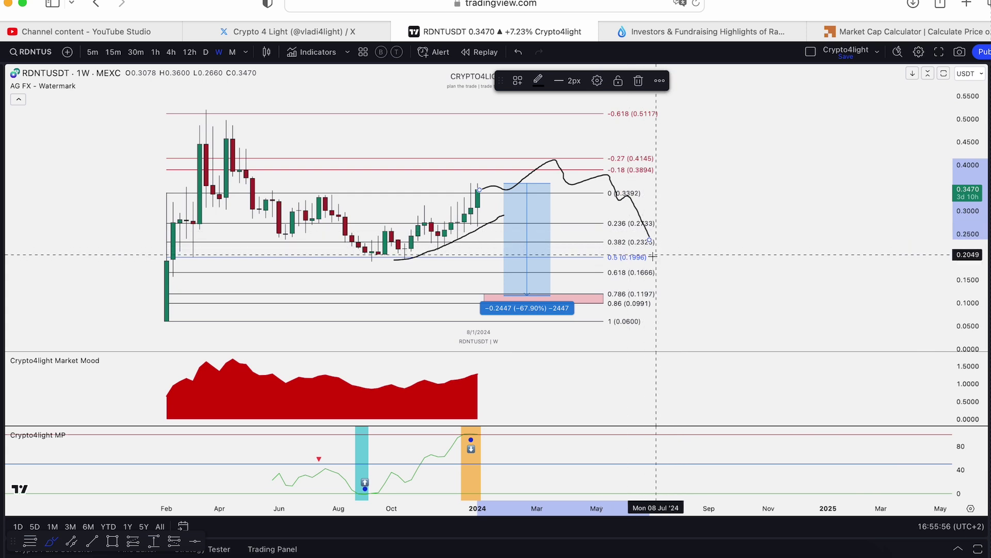
{"action": "left_click_drag", "start_coordinate": [341, 259], "coordinate": [451, 257]}
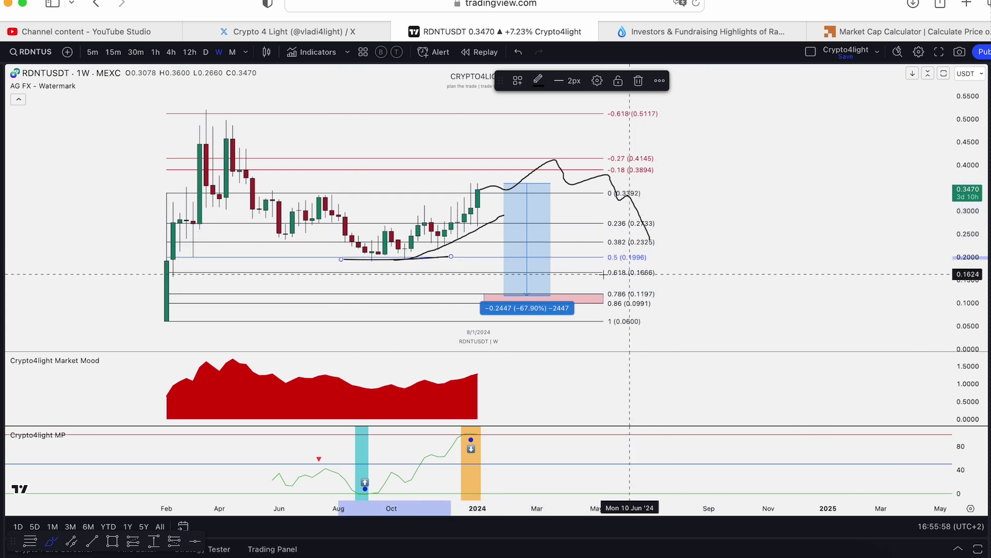
{"action": "left_click_drag", "start_coordinate": [560, 272], "coordinate": [637, 272]}
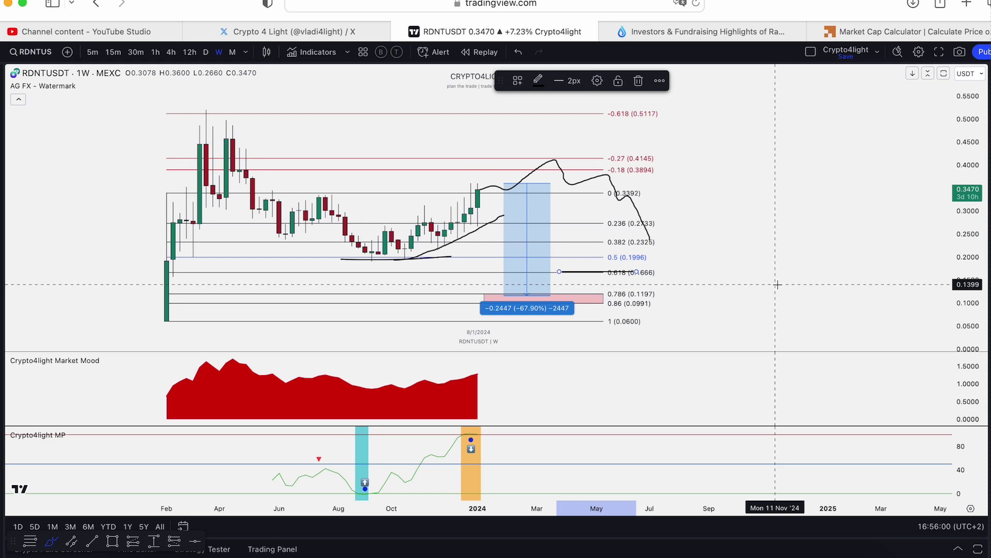
Undo the brushed support curve, projected price path and both horizontal lines.
{"action": "left_click", "coordinate": [518, 52]}
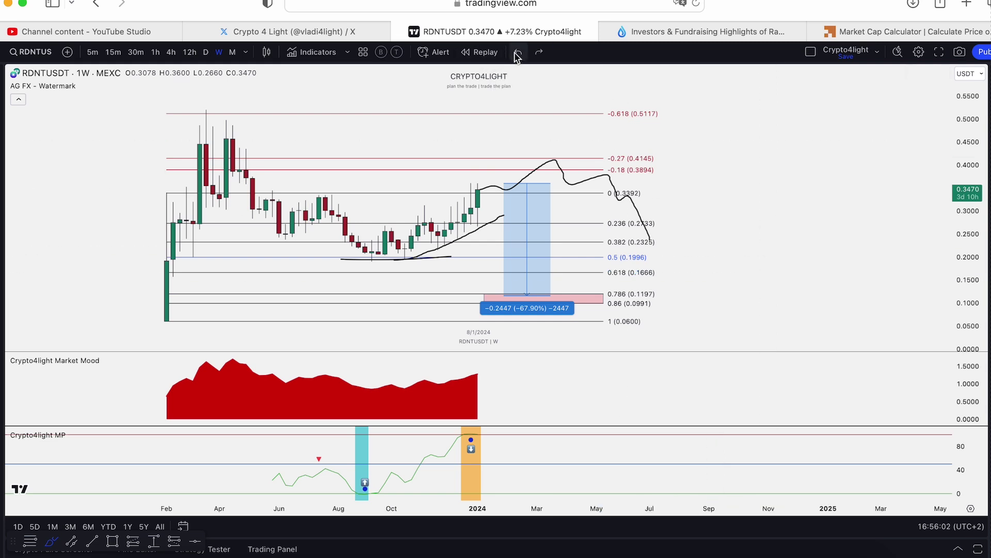
{"action": "left_click", "coordinate": [518, 52]}
{"action": "left_click", "coordinate": [518, 52]}
{"action": "left_click", "coordinate": [518, 53]}
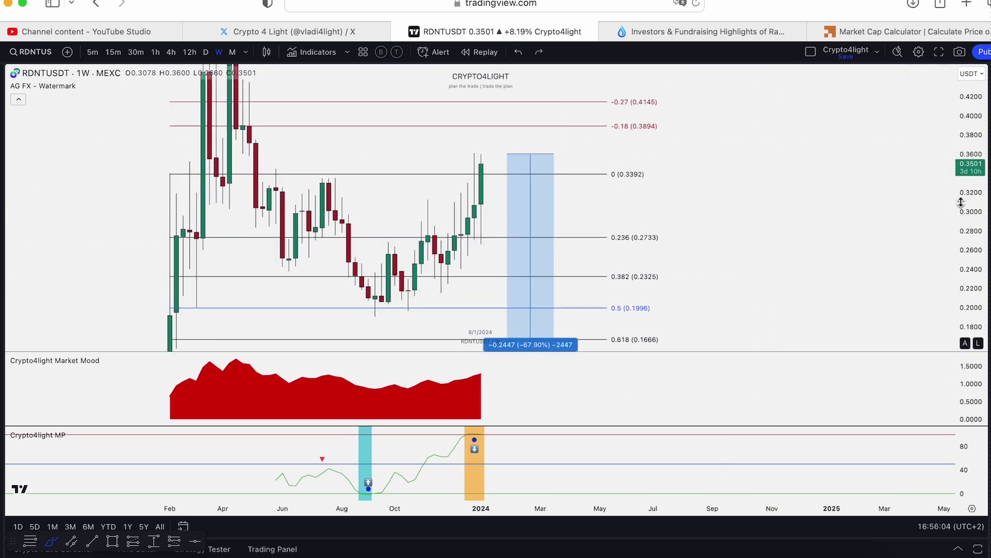
Brush an outline around the pink buy zone between the 0.786 and 0.86 levels and undo it.
{"action": "left_click_drag", "start_coordinate": [961, 202], "coordinate": [961, 230]}
{"action": "left_click_drag", "start_coordinate": [537, 308], "coordinate": [492, 311]}
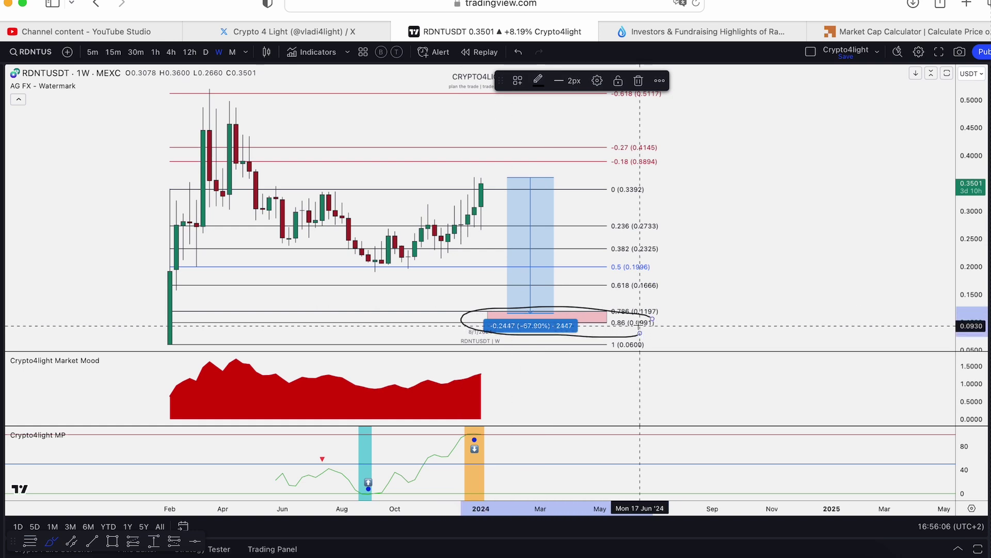
{"action": "left_click", "coordinate": [518, 52]}
Remove the price range measurement and add the Crypto4light TradeON indicator to the chart.
{"action": "scroll", "coordinate": [613, 261], "scroll_direction": "down", "scroll_amount": 2}
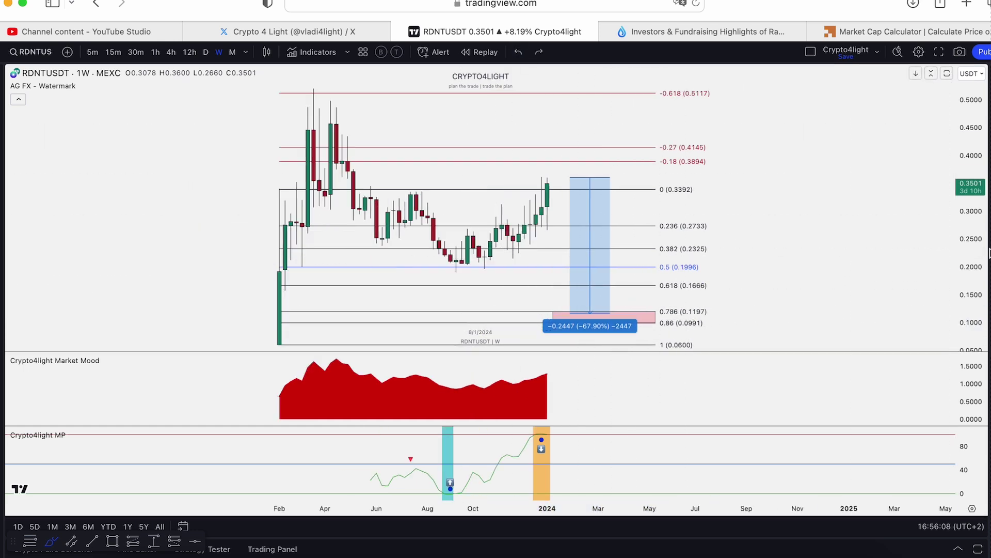
{"action": "left_click_drag", "start_coordinate": [973, 222], "coordinate": [973, 247]}
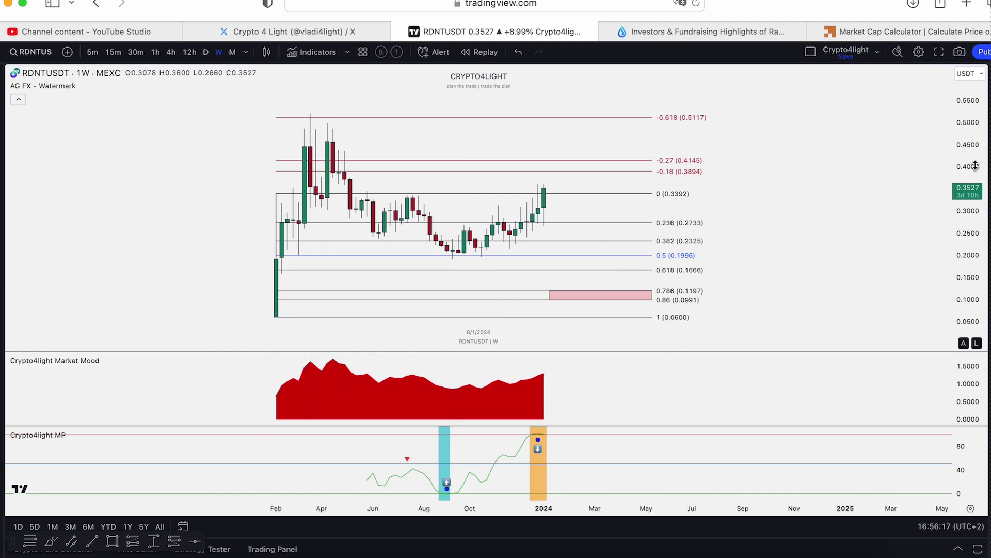
{"action": "left_click_drag", "start_coordinate": [975, 165], "coordinate": [975, 207]}
{"action": "left_click", "coordinate": [312, 52]}
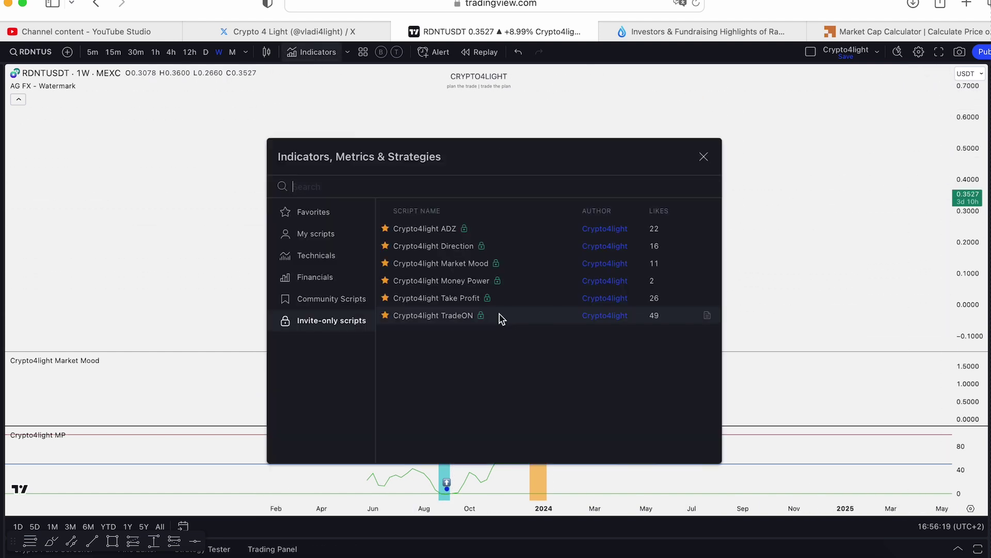
{"action": "left_click", "coordinate": [426, 316]}
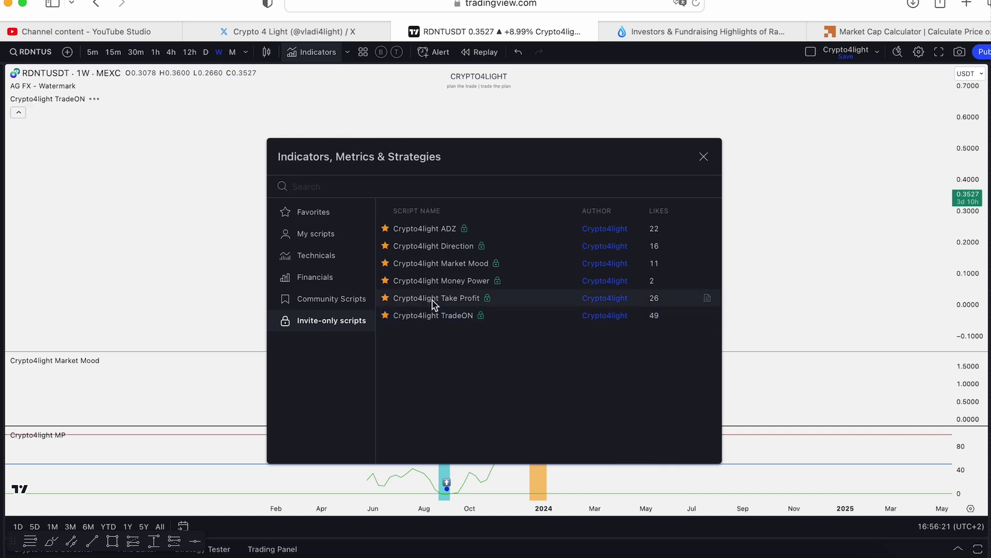
{"action": "left_click", "coordinate": [703, 156]}
Remove the Crypto4light Market Mood and Crypto4light MP indicators from below the chart.
{"action": "mouse_move", "coordinate": [59, 367]}
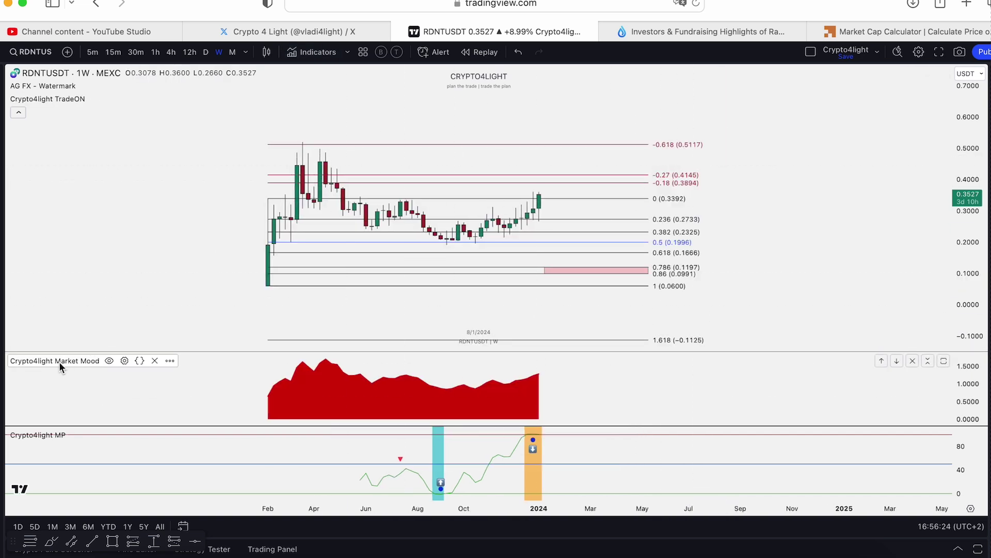
{"action": "left_click", "coordinate": [154, 361]}
{"action": "left_click", "coordinate": [120, 421]}
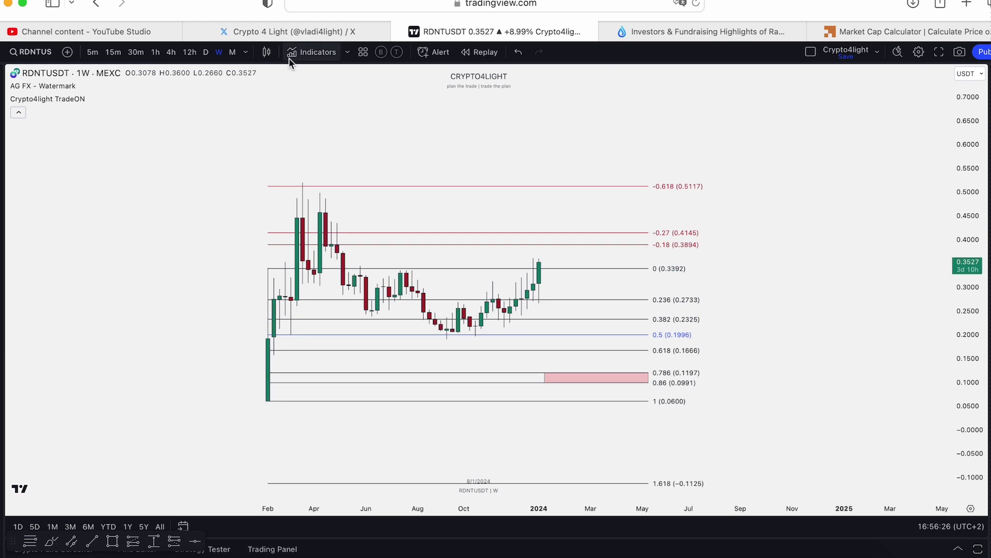
Add the Crypto4light Take Profit indicator and examine the weekly candles more closely.
{"action": "left_click", "coordinate": [312, 52]}
{"action": "left_click", "coordinate": [447, 293]}
{"action": "left_click", "coordinate": [703, 157]}
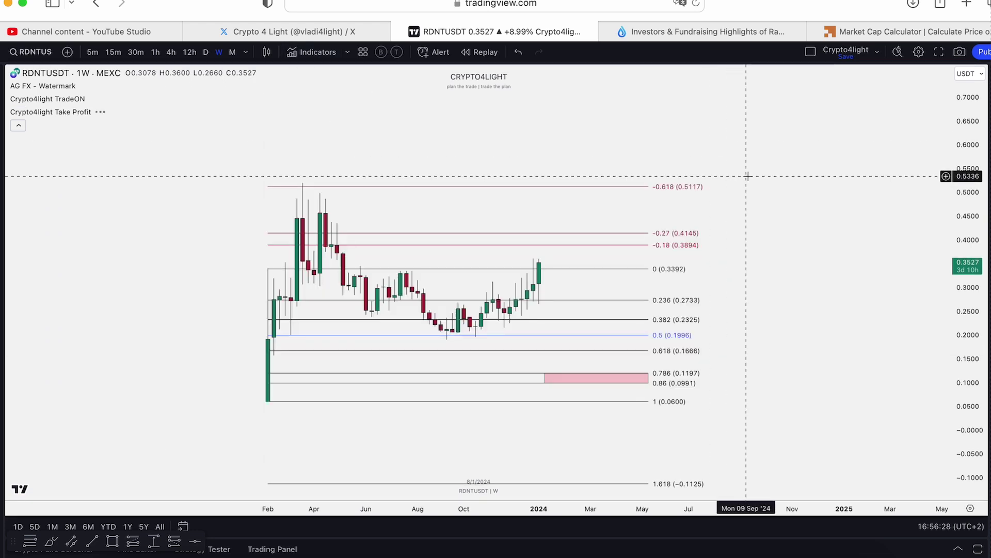
{"action": "left_click_drag", "start_coordinate": [575, 135], "coordinate": [675, 127]}
{"action": "scroll", "coordinate": [675, 127], "scroll_direction": "up", "scroll_amount": 4}
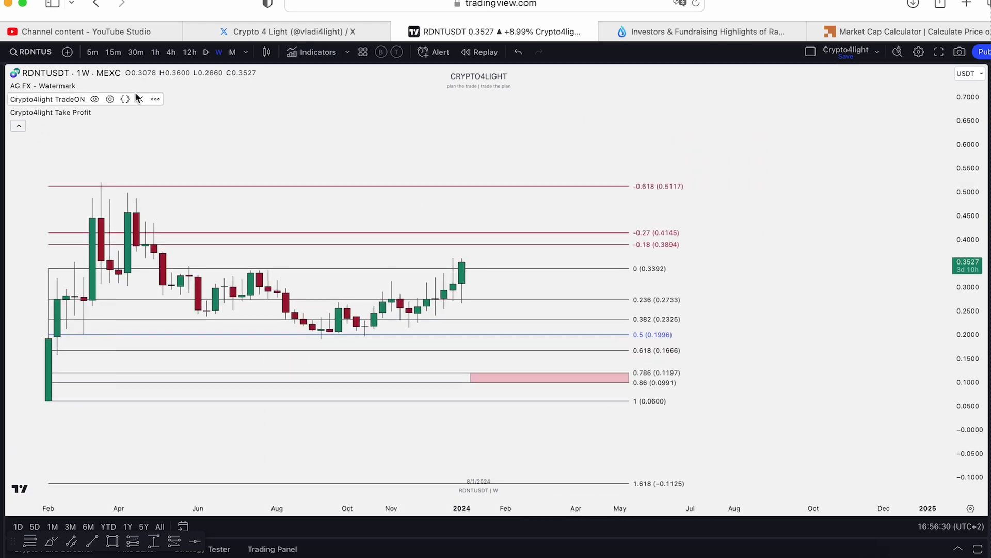
Remove the Crypto4light TradeON indicator and switch the RDNTUSDT chart to the daily timeframe.
{"action": "left_click", "coordinate": [139, 99]}
{"action": "scroll", "coordinate": [278, 130], "scroll_direction": "down", "scroll_amount": 2}
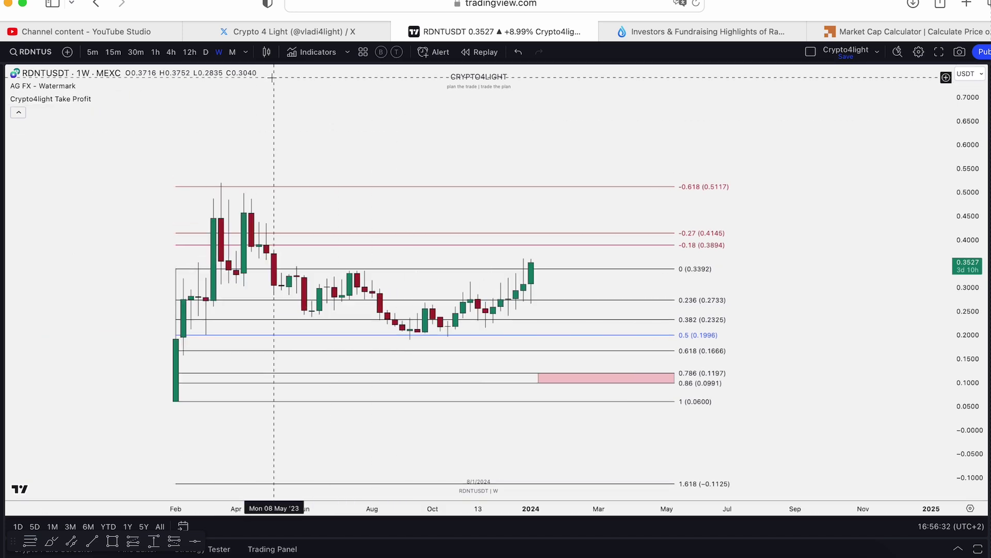
{"action": "left_click", "coordinate": [205, 52]}
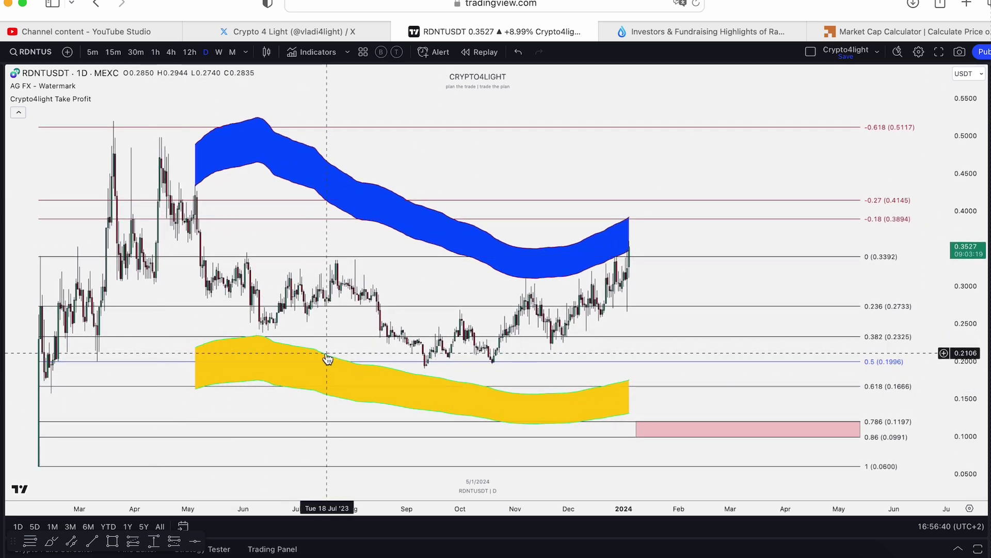
Brush a short horizontal line at about 0.36, a falling wavy price path after the latest candle, and a rising curve beneath the recent candles.
{"action": "left_click_drag", "start_coordinate": [664, 203], "coordinate": [589, 99]}
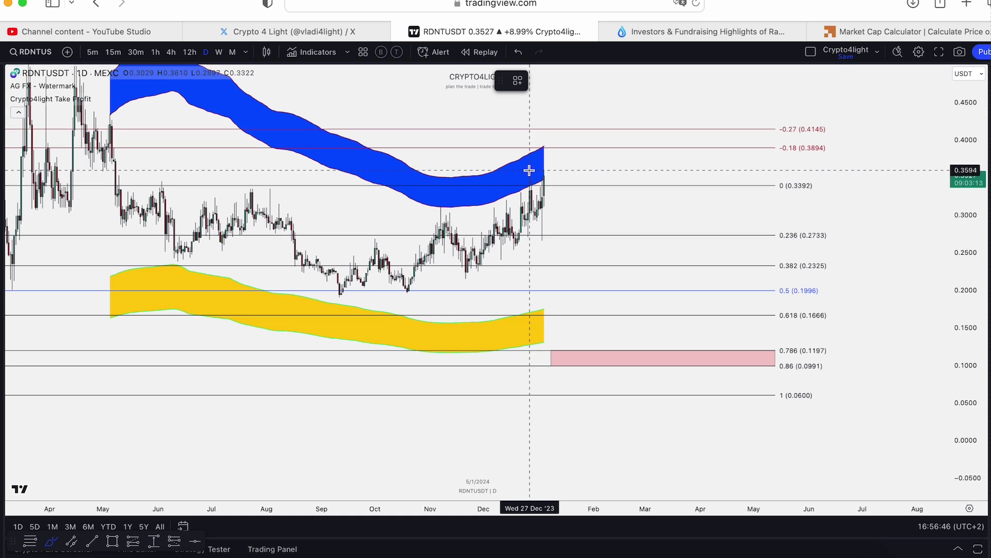
{"action": "left_click_drag", "start_coordinate": [532, 170], "coordinate": [587, 170]}
{"action": "left_click_drag", "start_coordinate": [623, 205], "coordinate": [717, 301]}
{"action": "left_click_drag", "start_coordinate": [445, 284], "coordinate": [588, 198]}
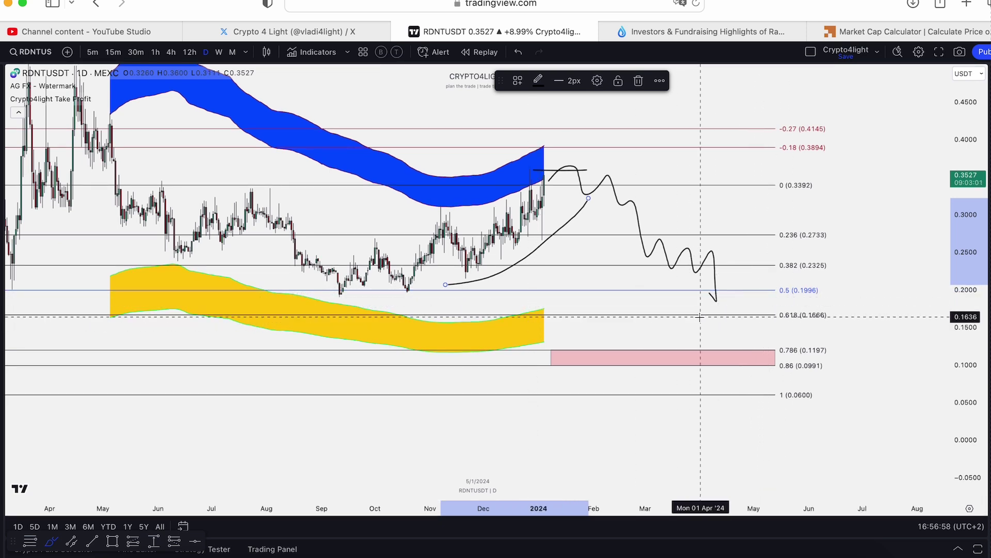
{"action": "mouse_move", "coordinate": [711, 295]}
{"action": "left_mouse_down"}
{"action": "mouse_move", "coordinate": [730, 362]}
{"action": "mouse_move", "coordinate": [802, 203]}
{"action": "left_mouse_up"}
Undo the brushed price path and curve strokes, keeping the short horizontal line.
{"action": "key", "text": "super+z"}
{"action": "key", "text": "super+z"}
{"action": "key", "text": "super+z"}
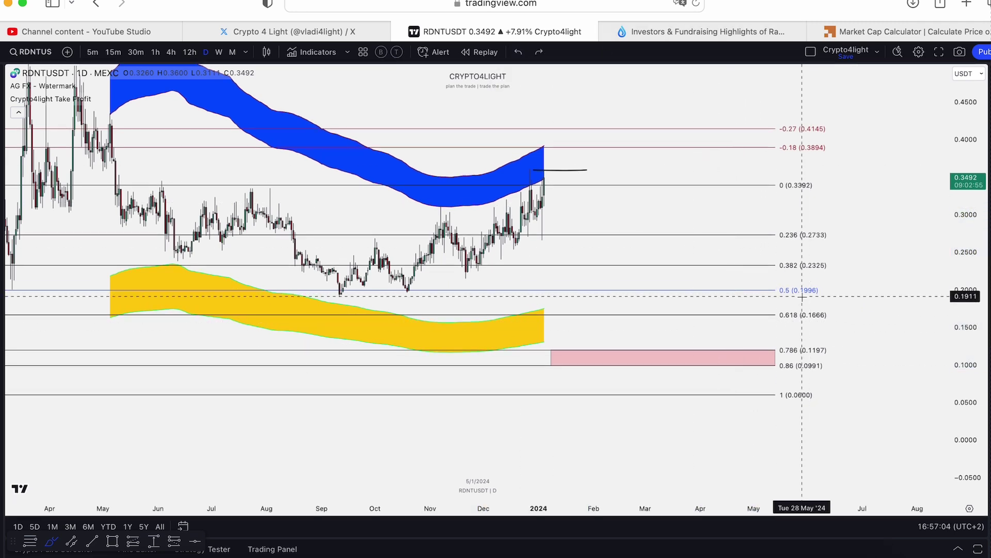
Brush underlines at the 0.5 and 0.618 levels, circle the 0.786 and 0.86 levels, and undo the marks.
{"action": "left_click_drag", "start_coordinate": [721, 289], "coordinate": [866, 284]}
{"action": "mouse_move", "coordinate": [730, 317]}
{"action": "left_mouse_down"}
{"action": "mouse_move", "coordinate": [795, 317]}
{"action": "mouse_move", "coordinate": [885, 356]}
{"action": "mouse_move", "coordinate": [825, 371]}
{"action": "left_mouse_up"}
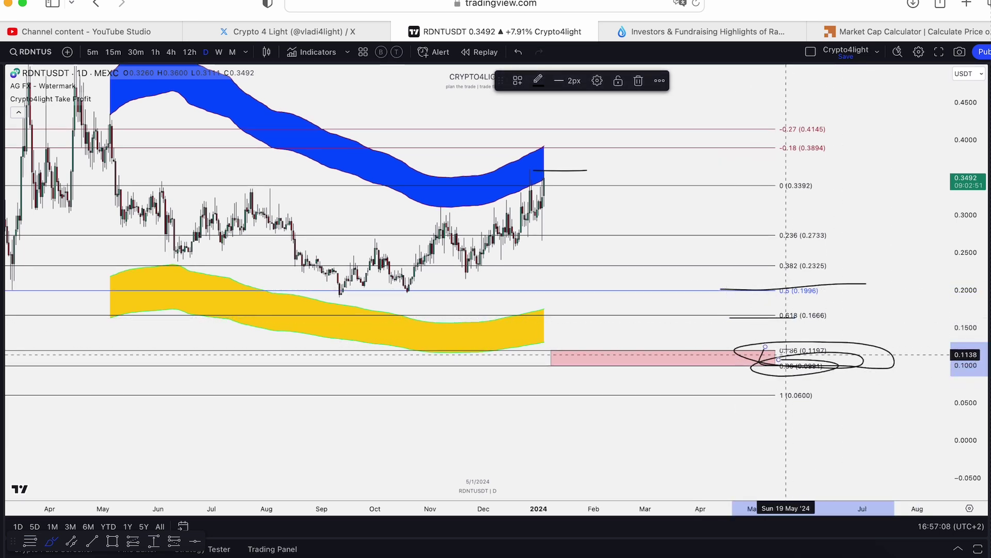
{"action": "scroll", "coordinate": [786, 354], "scroll_direction": "down", "scroll_amount": 2}
{"action": "left_click", "coordinate": [519, 52]}
{"action": "left_click", "coordinate": [519, 52]}
{"action": "key", "text": "Escape"}
Delete the remaining brush drawing from the daily chart.
{"action": "scroll", "coordinate": [478, 282], "scroll_direction": "down", "scroll_amount": 4}
{"action": "left_click_drag", "start_coordinate": [980, 197], "coordinate": [979, 424]}
{"action": "left_click_drag", "start_coordinate": [819, 154], "coordinate": [523, 262]}
{"action": "key", "text": "Delete"}
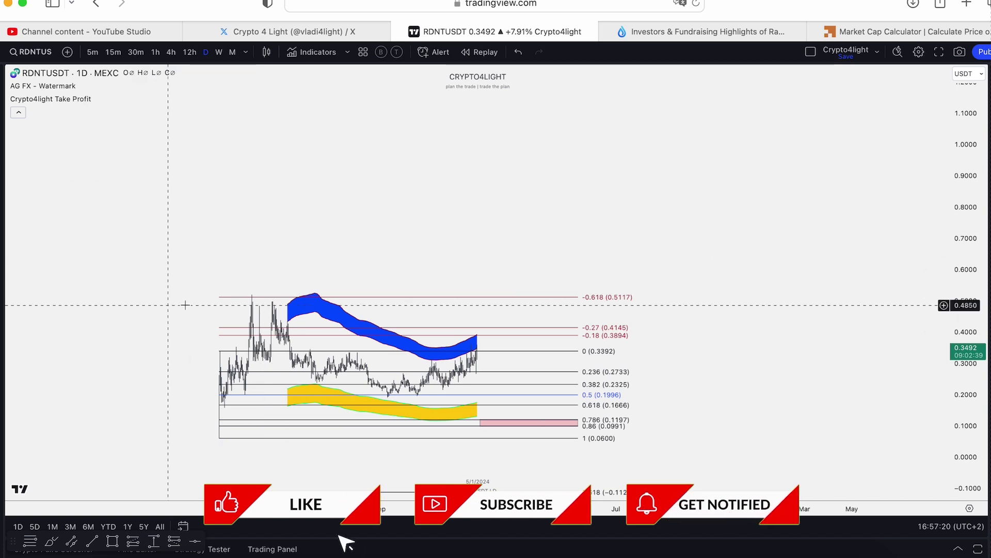
{"action": "left_click_drag", "start_coordinate": [318, 212], "coordinate": [366, 149]}
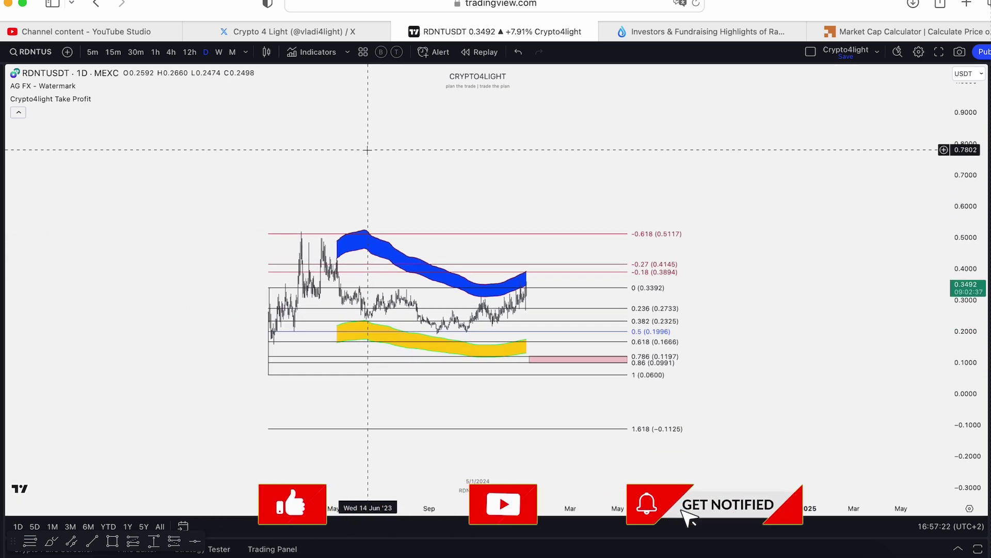
{"action": "scroll", "coordinate": [396, 161], "scroll_direction": "up", "scroll_amount": 1}
{"action": "left_click_drag", "start_coordinate": [400, 161], "coordinate": [473, 162]}
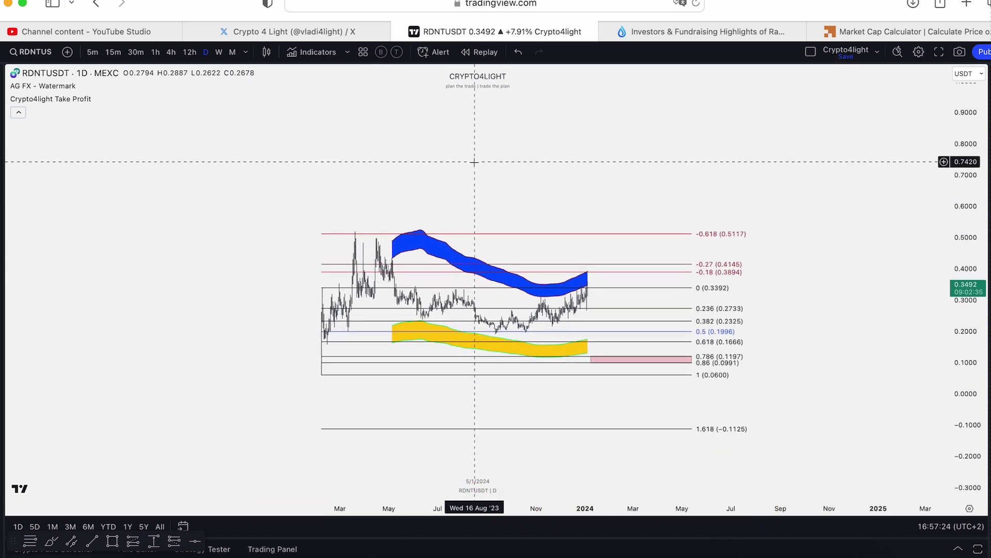
{"action": "scroll", "coordinate": [474, 162], "scroll_direction": "right", "scroll_amount": 2}
{"action": "scroll", "coordinate": [600, 195], "scroll_direction": "right", "scroll_amount": 2}
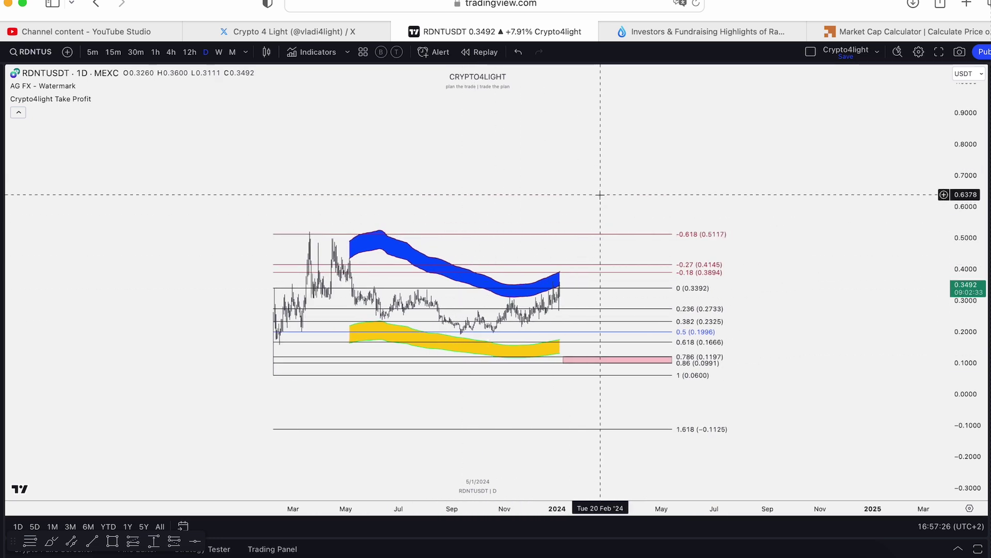